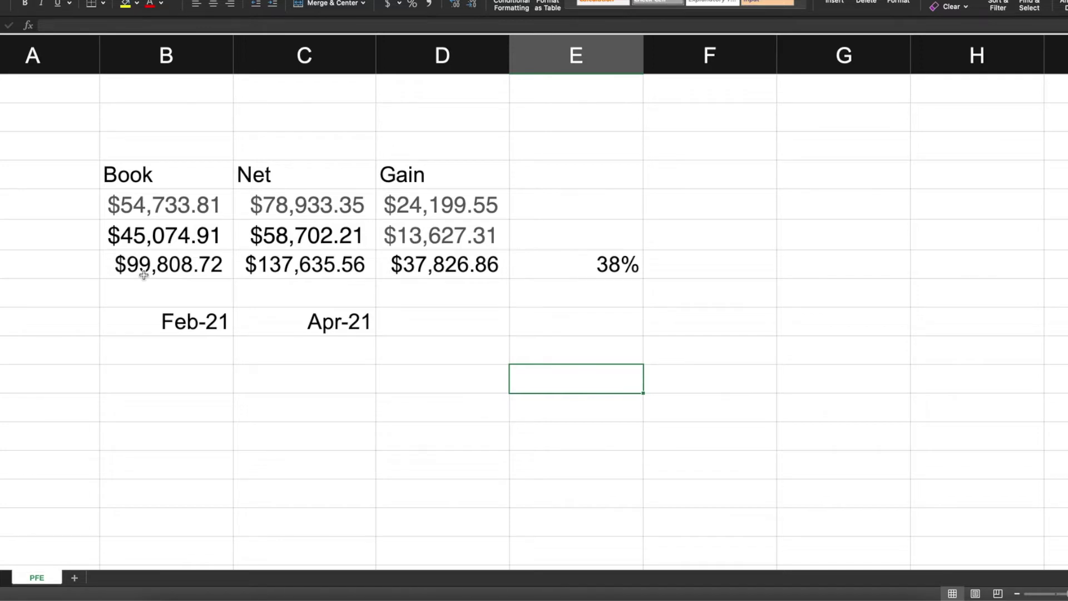
- Examine the two Book amounts and their total in column B, plus the Feb-21 and Apr-21 dates below the table
{"action": "scroll", "coordinate": [144, 275], "scroll_direction": "up", "scroll_amount": 5}
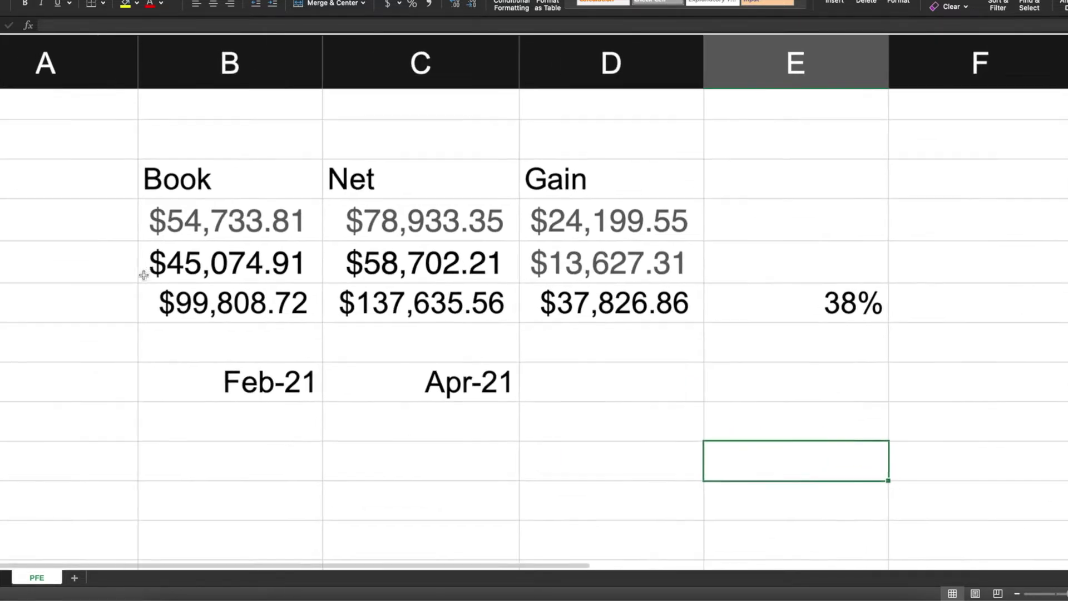
{"action": "left_click_drag", "start_coordinate": [272, 210], "coordinate": [295, 326]}
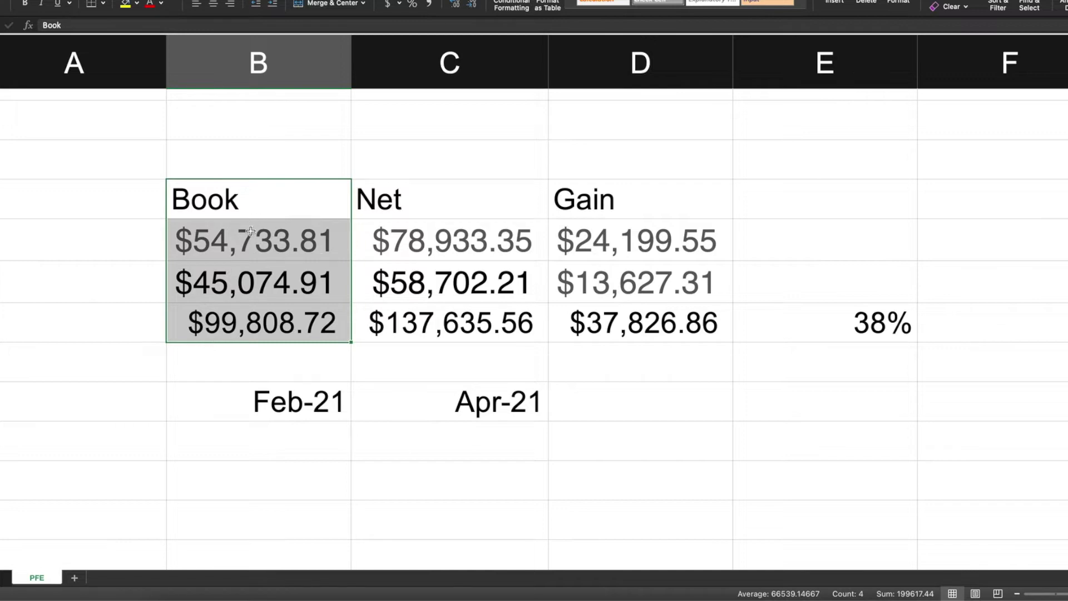
{"action": "left_click_drag", "start_coordinate": [250, 234], "coordinate": [250, 278]}
{"action": "left_click", "coordinate": [233, 242]}
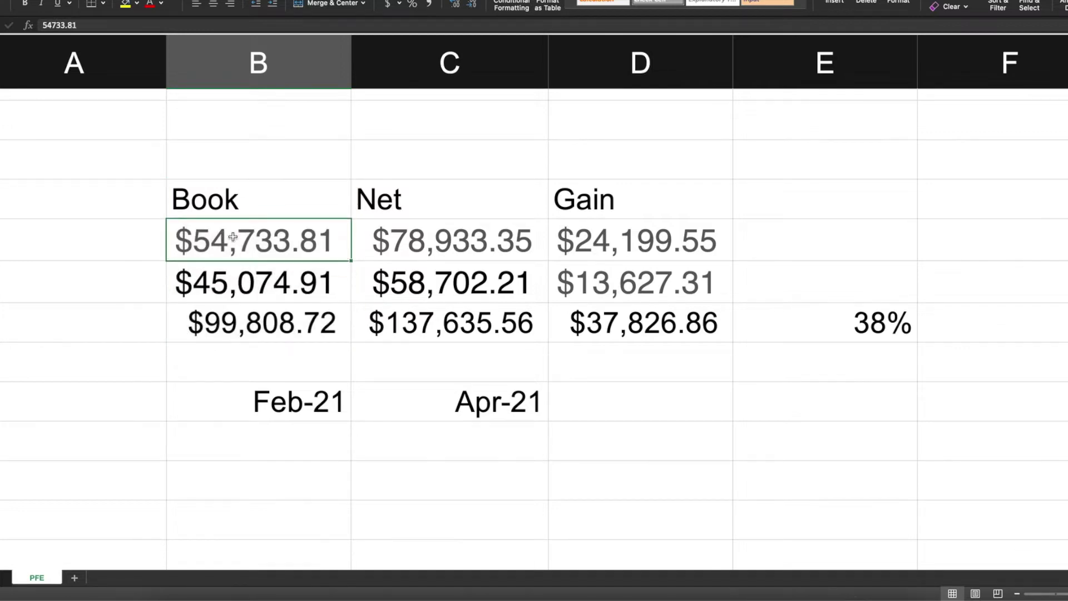
{"action": "left_click", "coordinate": [242, 276]}
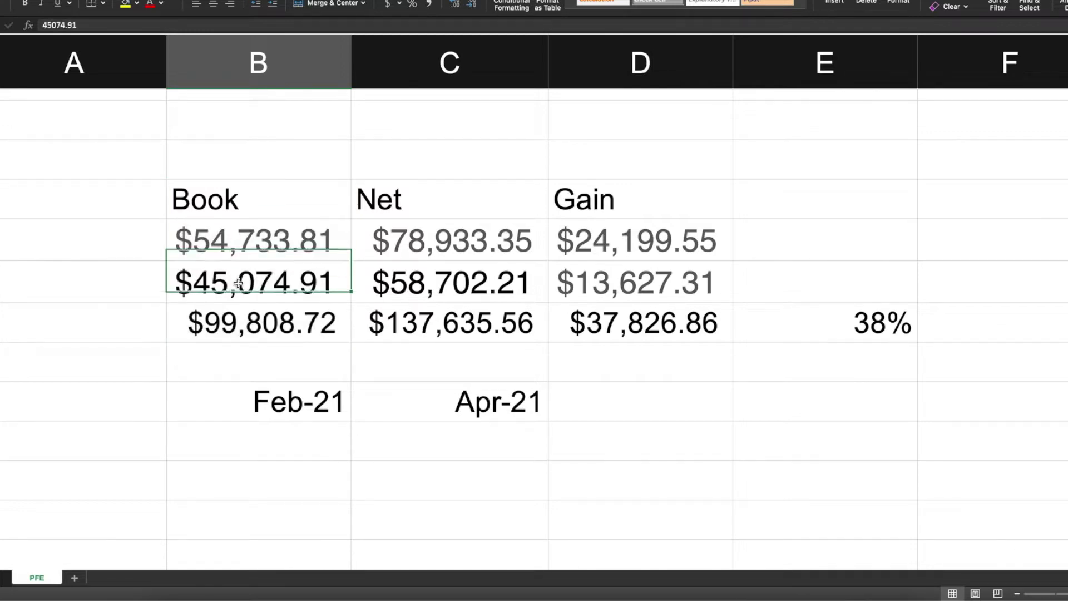
{"action": "left_click_drag", "start_coordinate": [300, 214], "coordinate": [291, 334]}
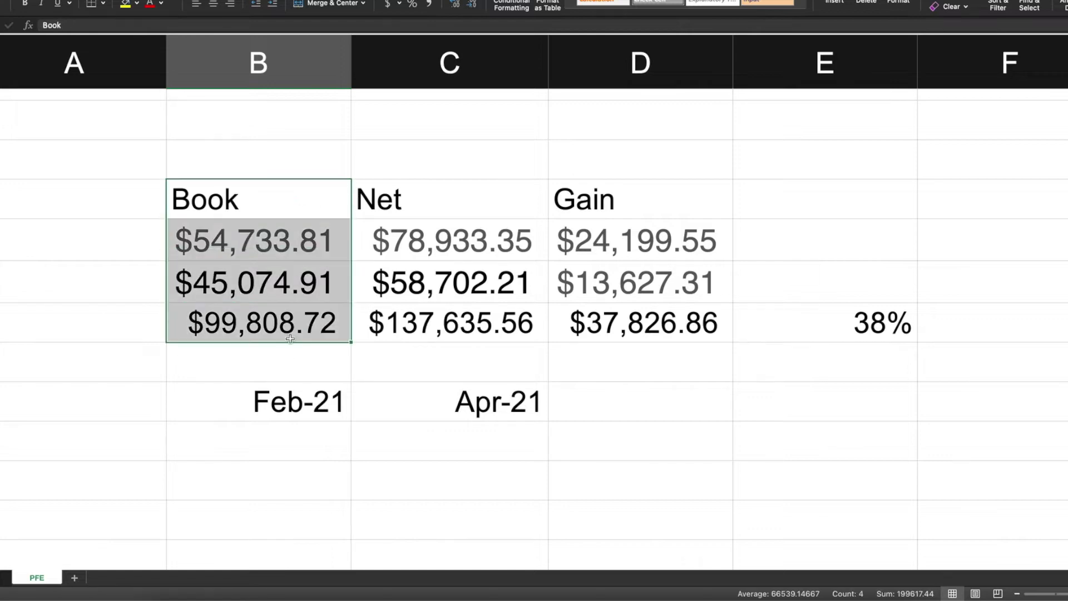
{"action": "left_click", "coordinate": [284, 417]}
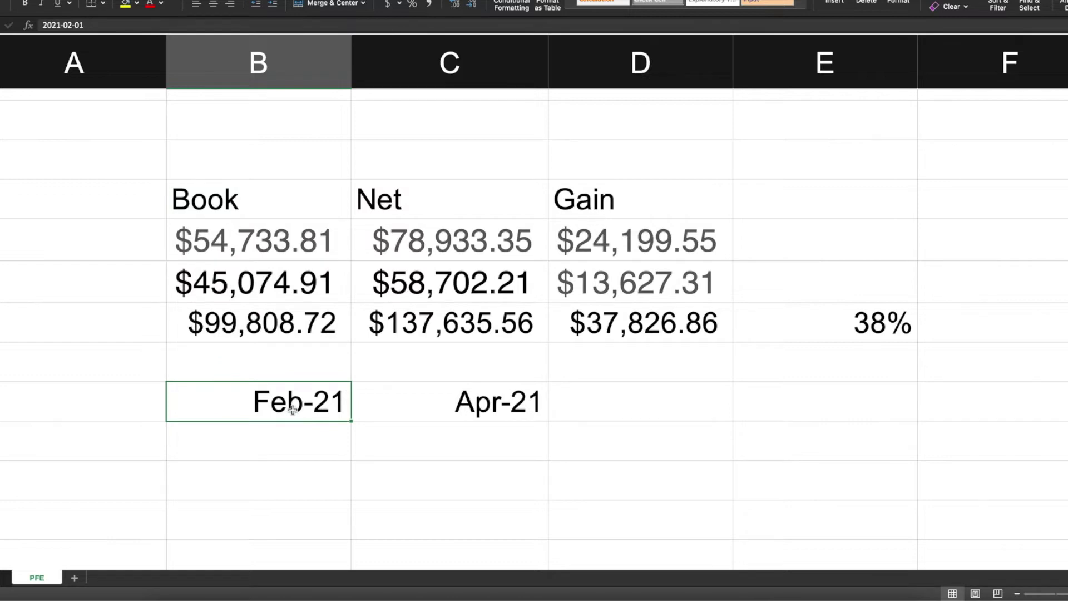
{"action": "key", "text": "Right"}
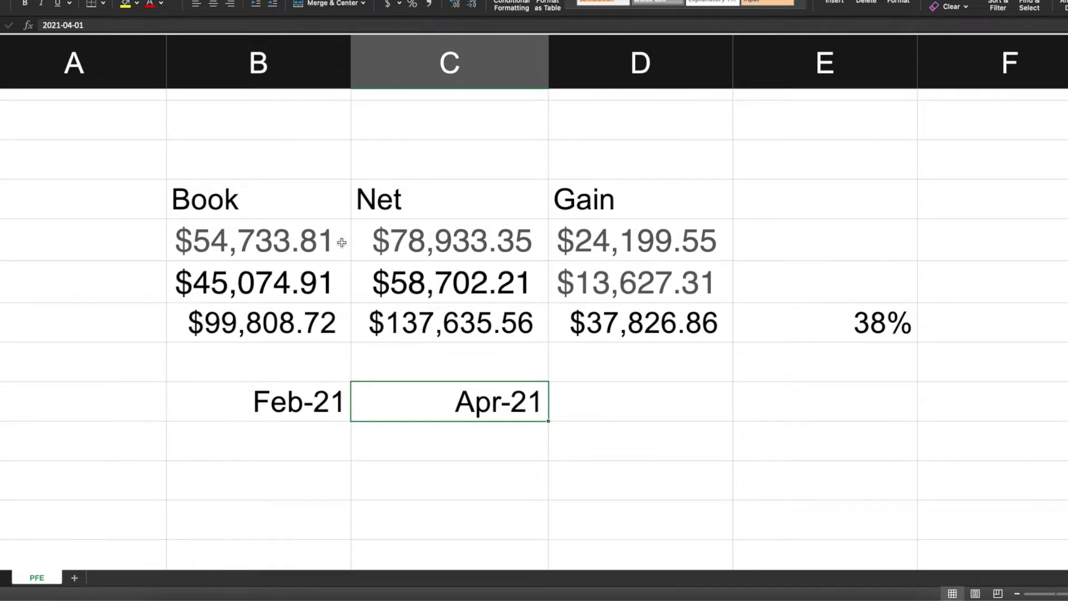
- Review the Net amounts and their total, the formula behind the Gain total, and the date range below
{"action": "left_click", "coordinate": [404, 248]}
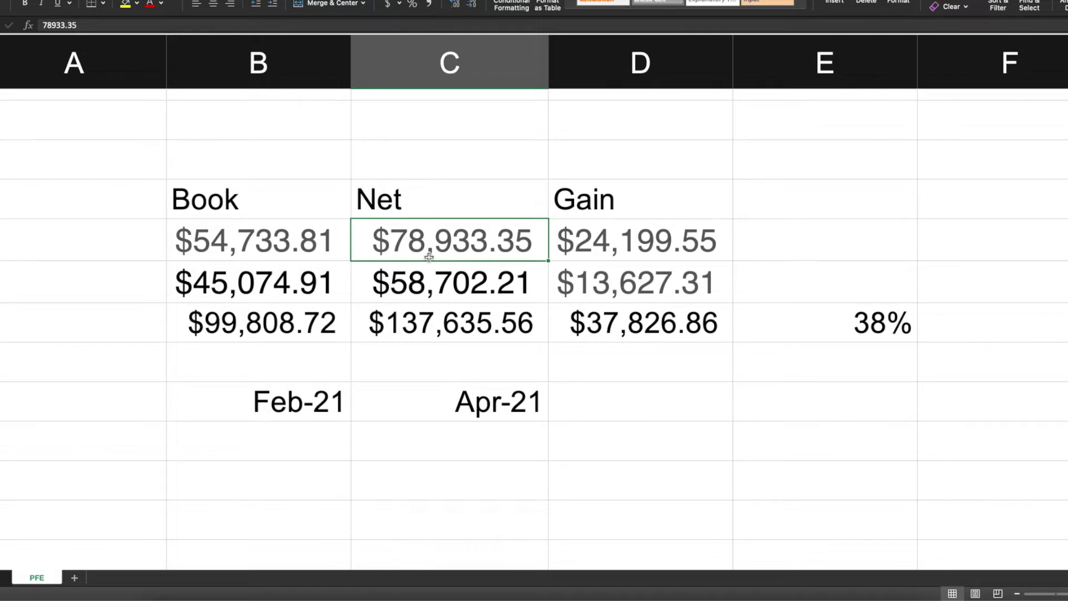
{"action": "left_click", "coordinate": [422, 286]}
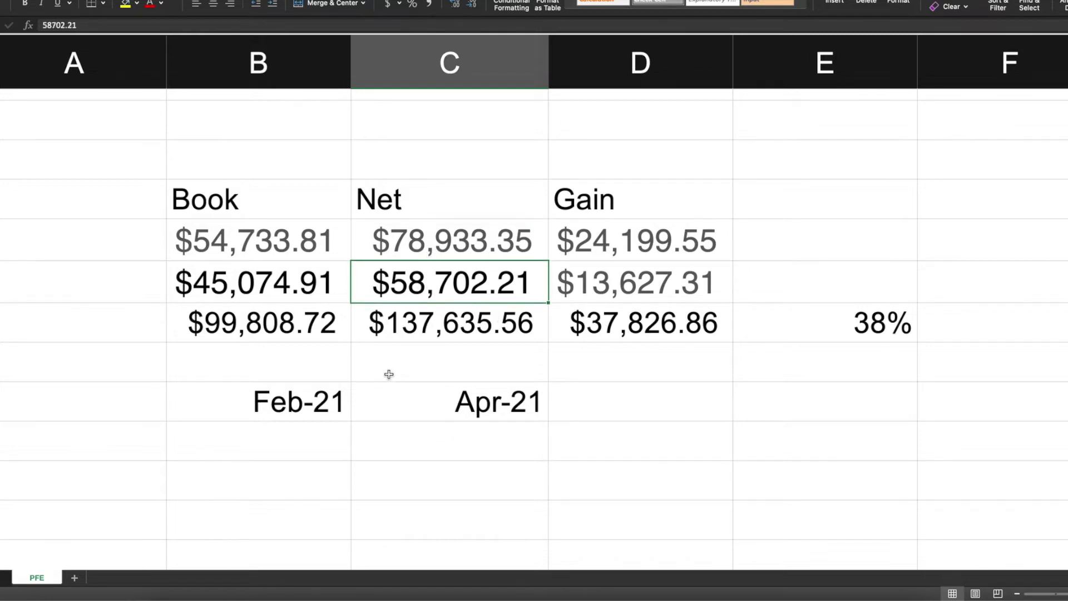
{"action": "left_click", "coordinate": [407, 341]}
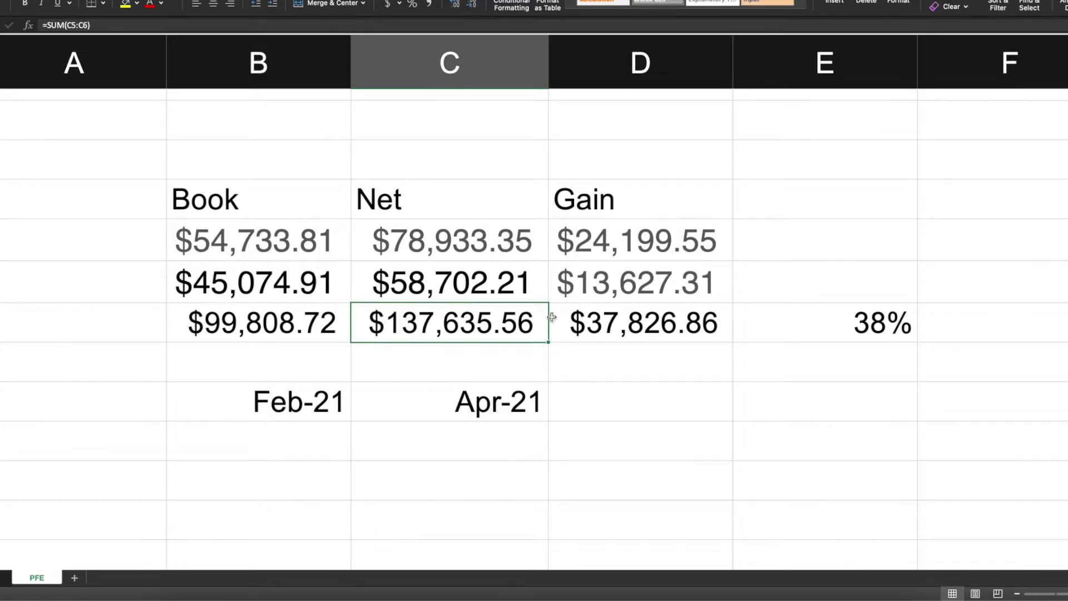
{"action": "left_click", "coordinate": [596, 327]}
{"action": "double_click", "coordinate": [596, 327]}
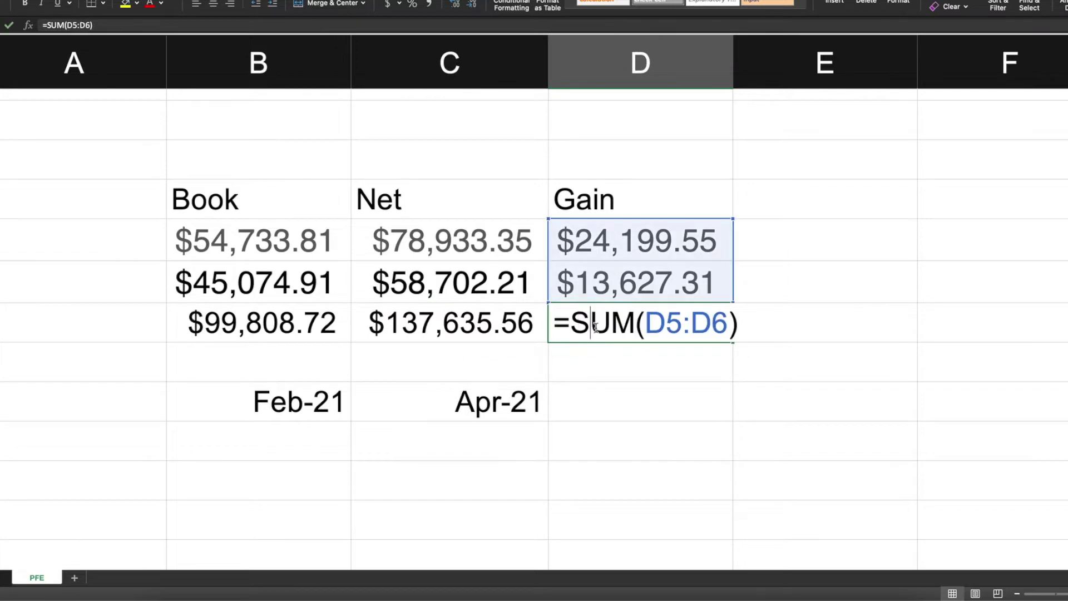
{"action": "key", "text": "Escape"}
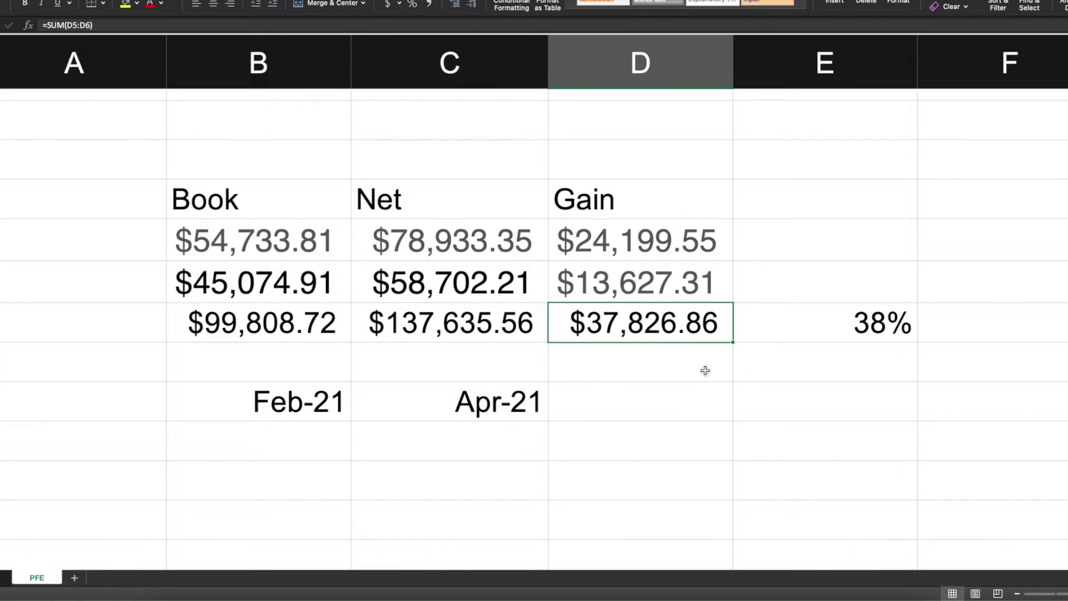
{"action": "left_click_drag", "start_coordinate": [266, 398], "coordinate": [458, 400]}
{"action": "left_click", "coordinate": [482, 362]}
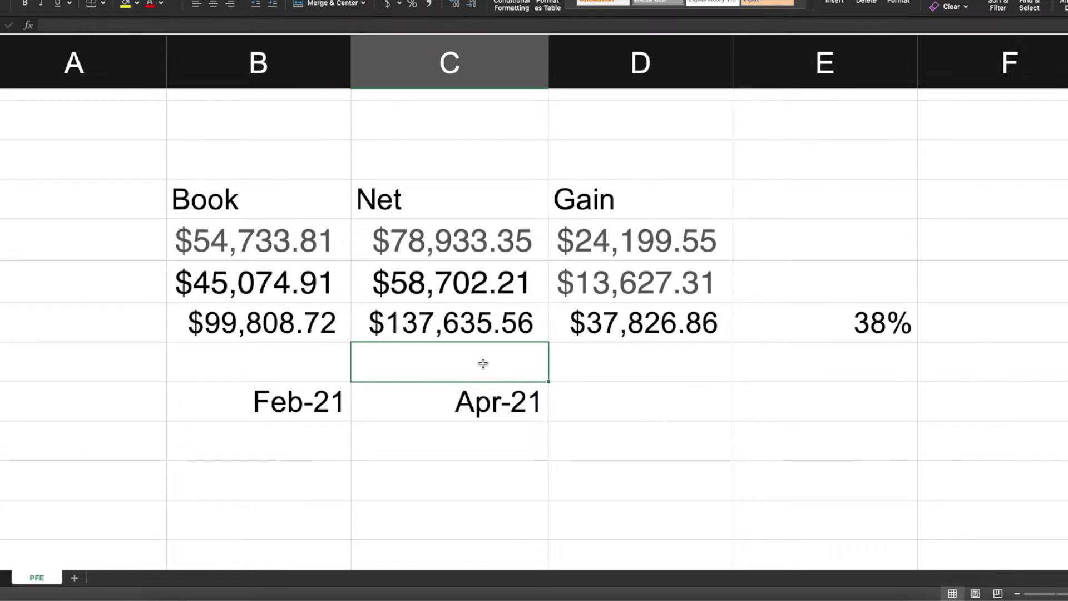
{"action": "scroll", "coordinate": [483, 364], "scroll_direction": "down", "scroll_amount": 2}
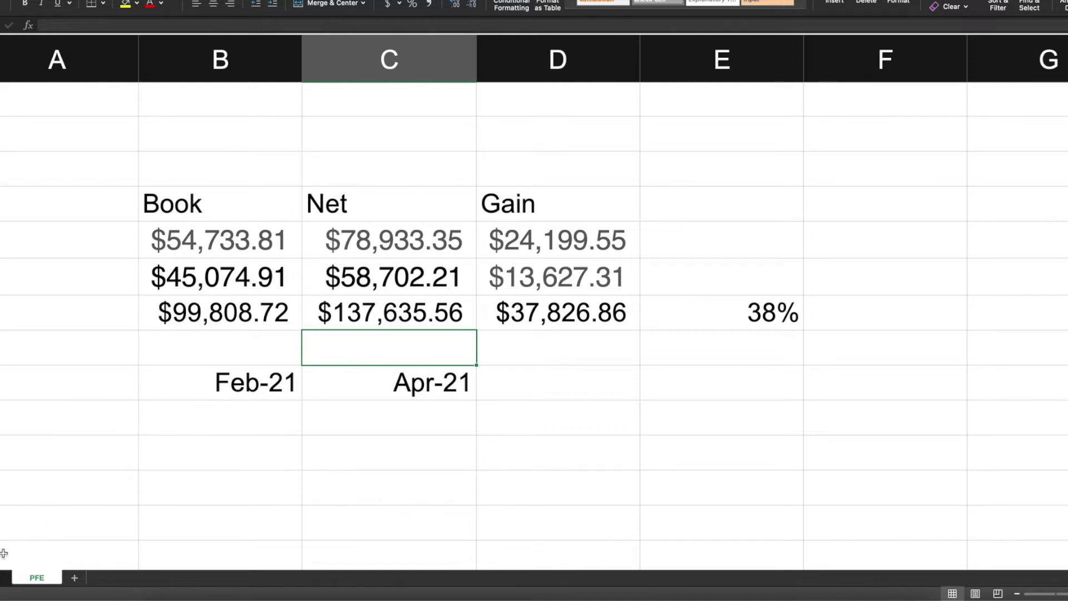
- Switch from the PFE sheet to the portfolio overview sheet and examine the Capital and Tesla rows with the model note
{"action": "key", "text": "ctrl+Page_Up"}
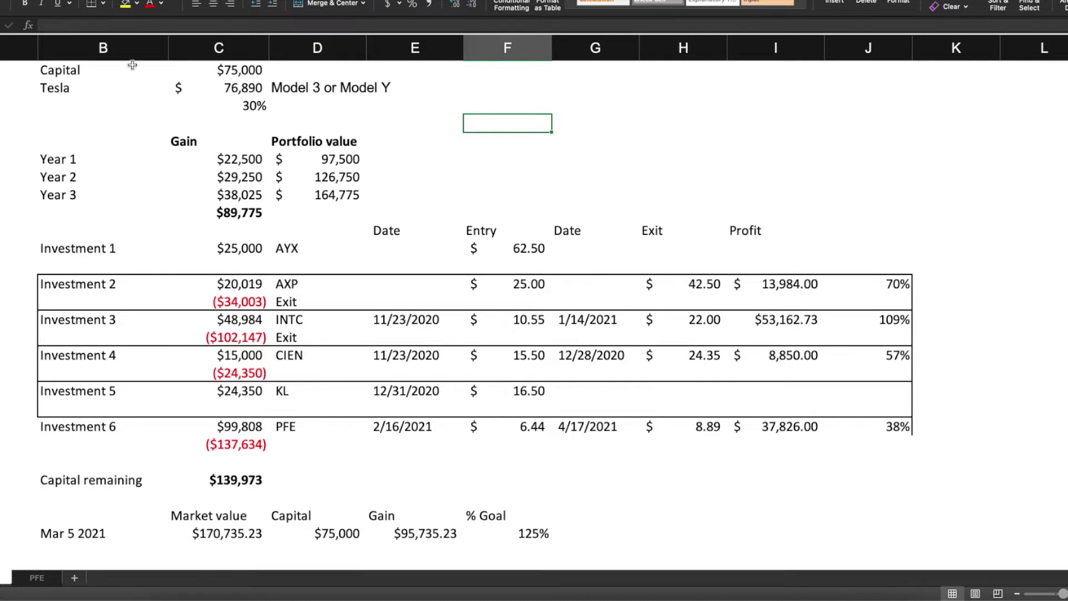
{"action": "left_click_drag", "start_coordinate": [89, 70], "coordinate": [208, 72]}
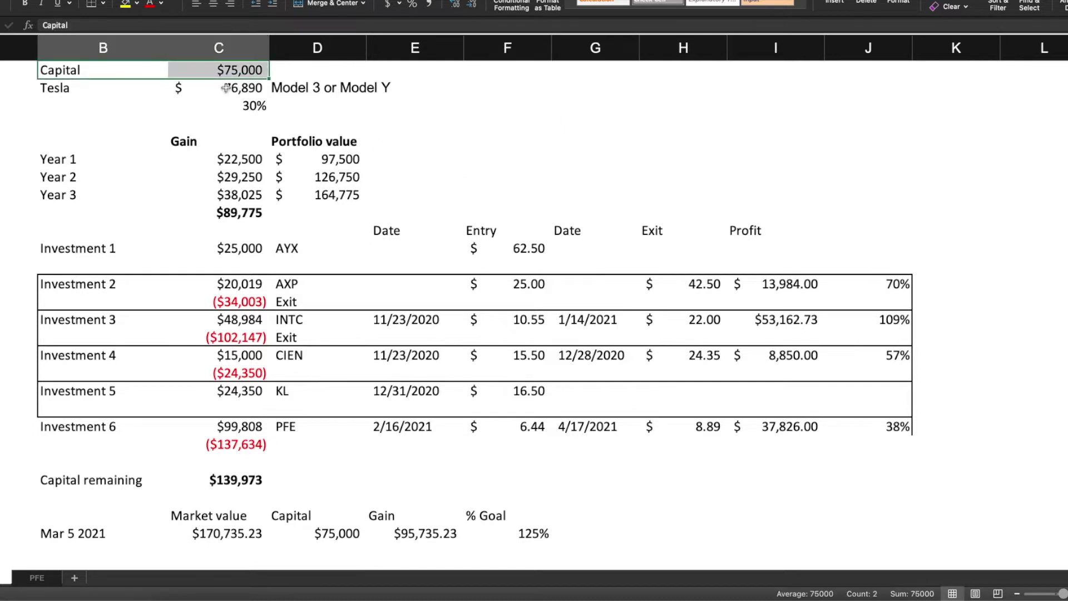
{"action": "left_click_drag", "start_coordinate": [109, 94], "coordinate": [223, 92]}
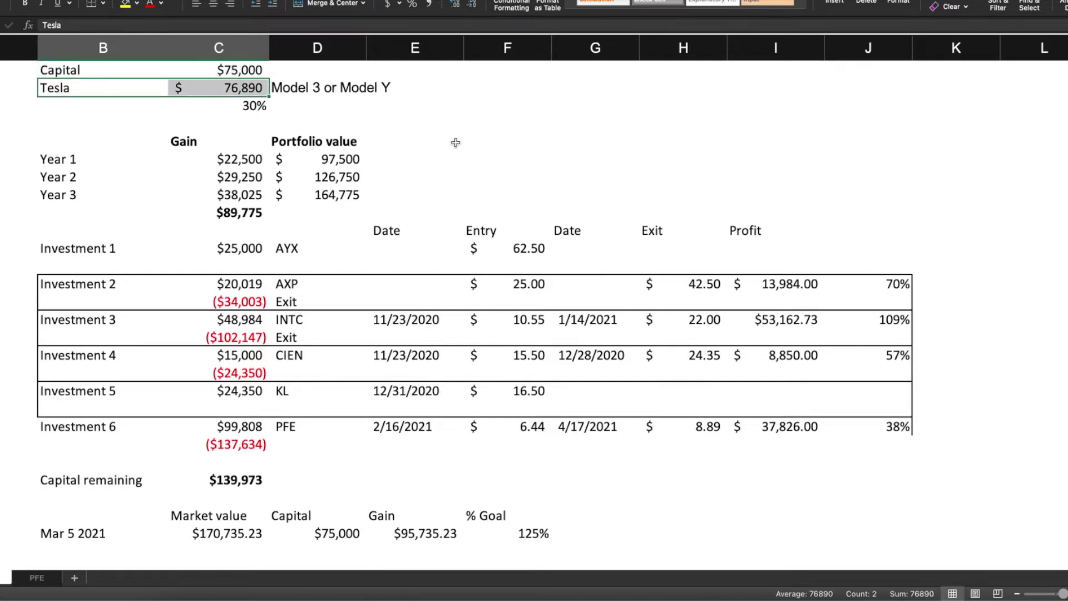
{"action": "left_click_drag", "start_coordinate": [70, 75], "coordinate": [221, 65]}
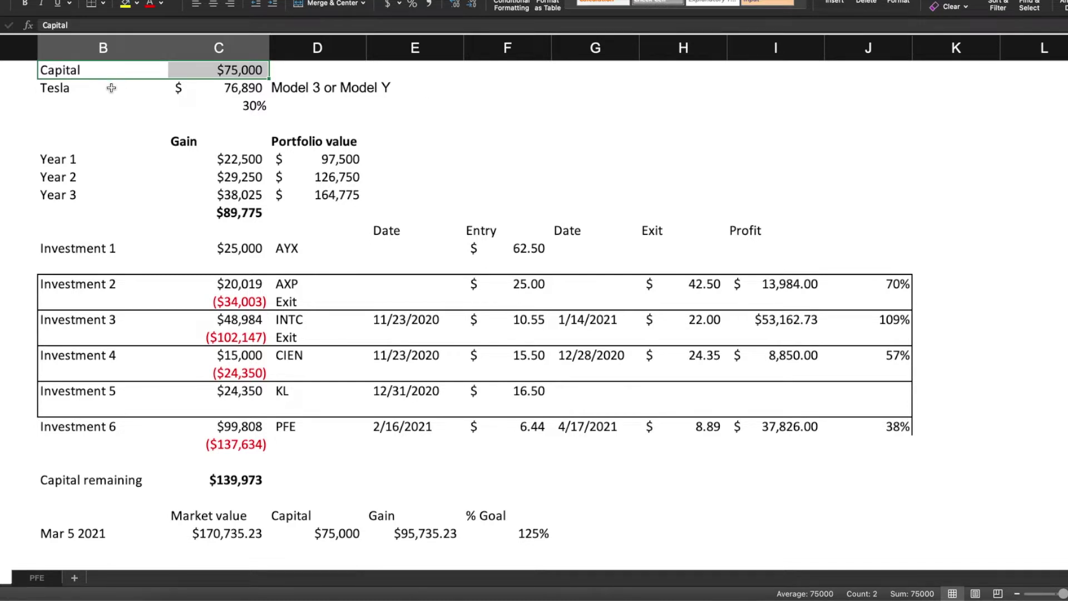
{"action": "left_click_drag", "start_coordinate": [111, 88], "coordinate": [209, 88]}
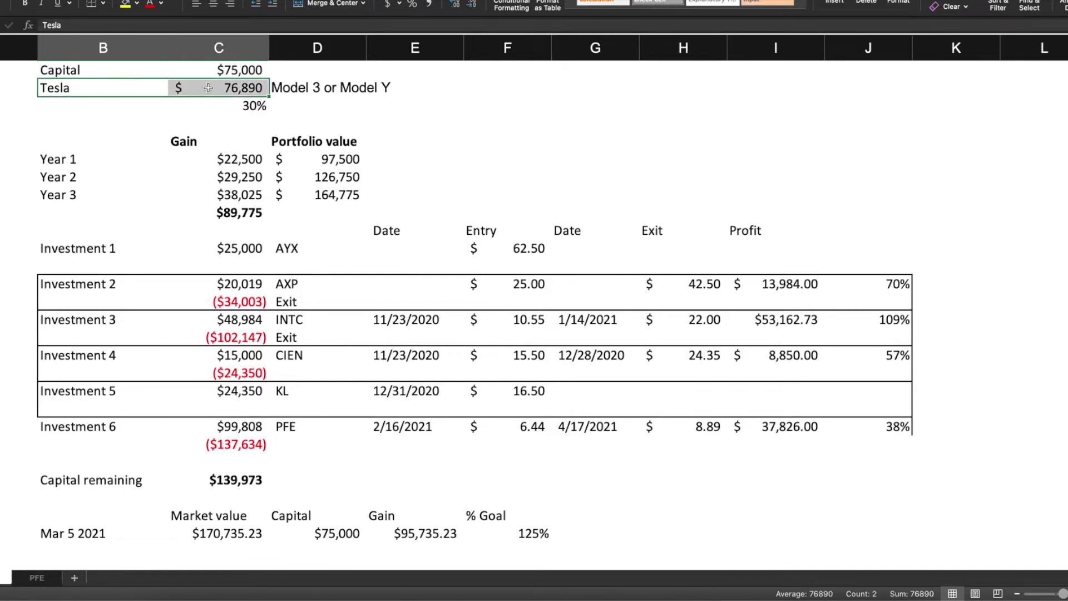
{"action": "left_click", "coordinate": [296, 89]}
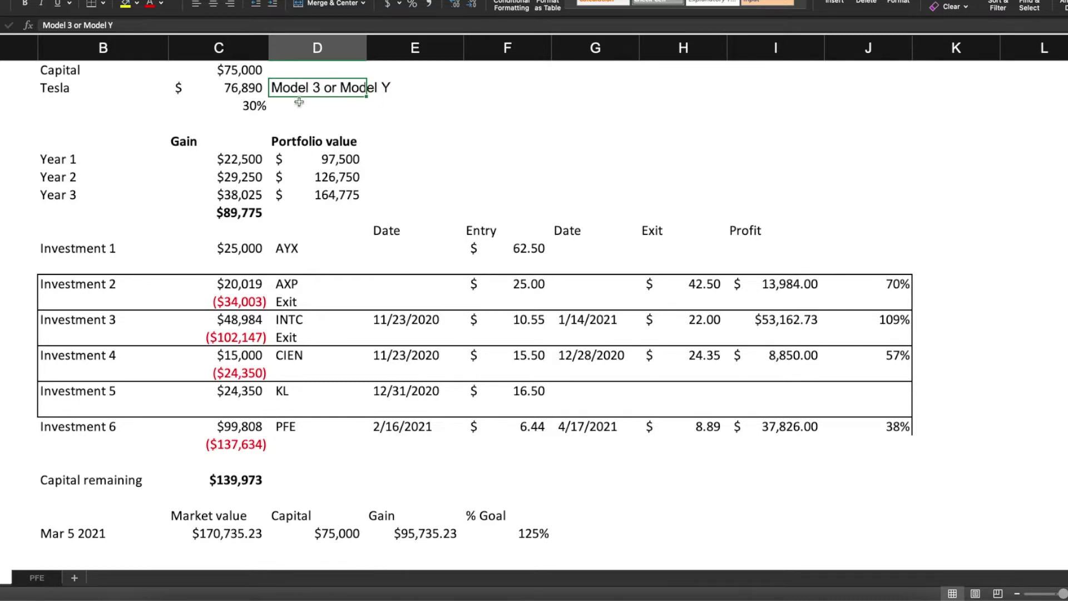
{"action": "left_click", "coordinate": [356, 107]}
{"action": "left_click_drag", "start_coordinate": [326, 89], "coordinate": [427, 89]}
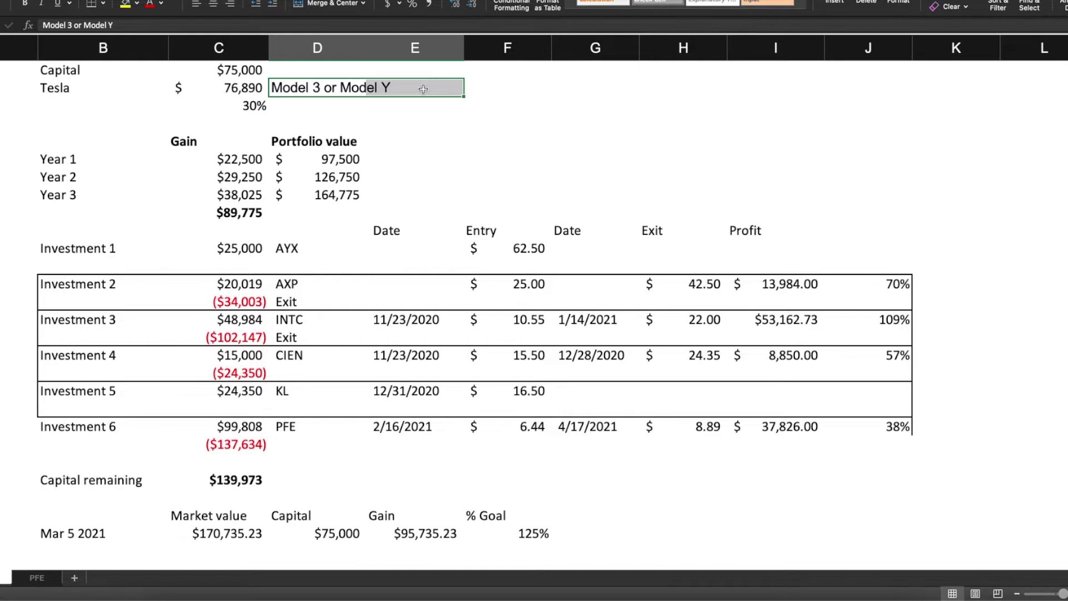
- Review the gains for Year 1 to Year 3 and their total against the Tesla price
{"action": "left_click", "coordinate": [183, 145]}
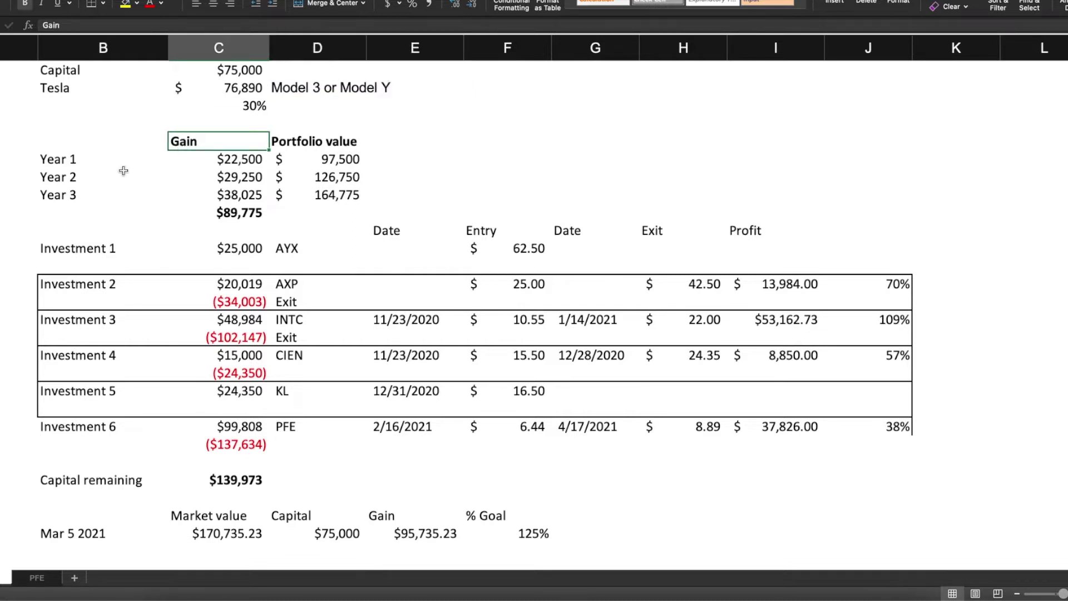
{"action": "left_click_drag", "start_coordinate": [34, 162], "coordinate": [229, 161]}
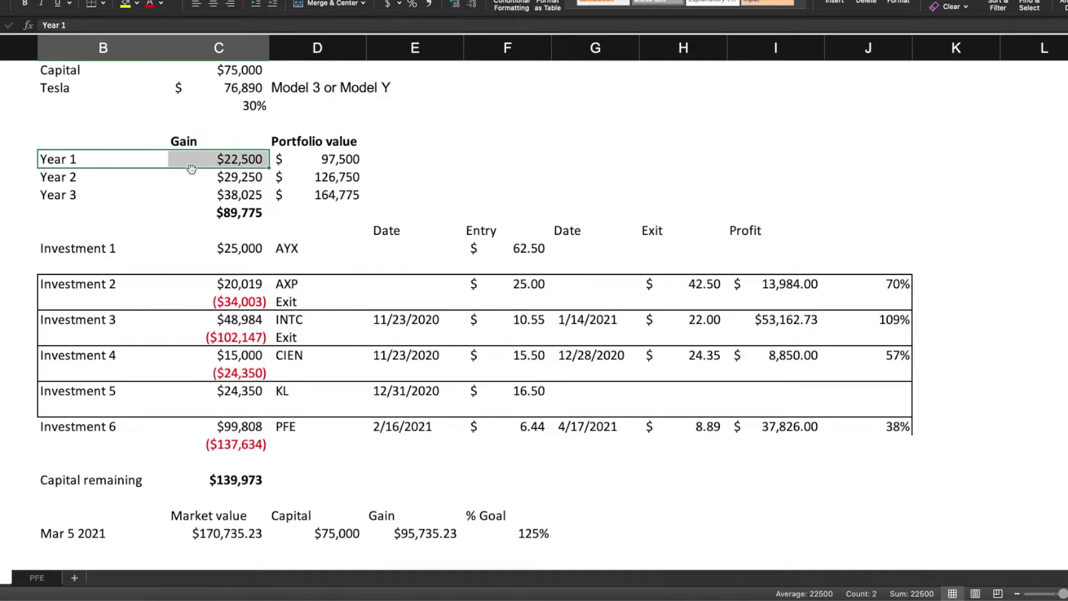
{"action": "left_click_drag", "start_coordinate": [83, 180], "coordinate": [205, 180]}
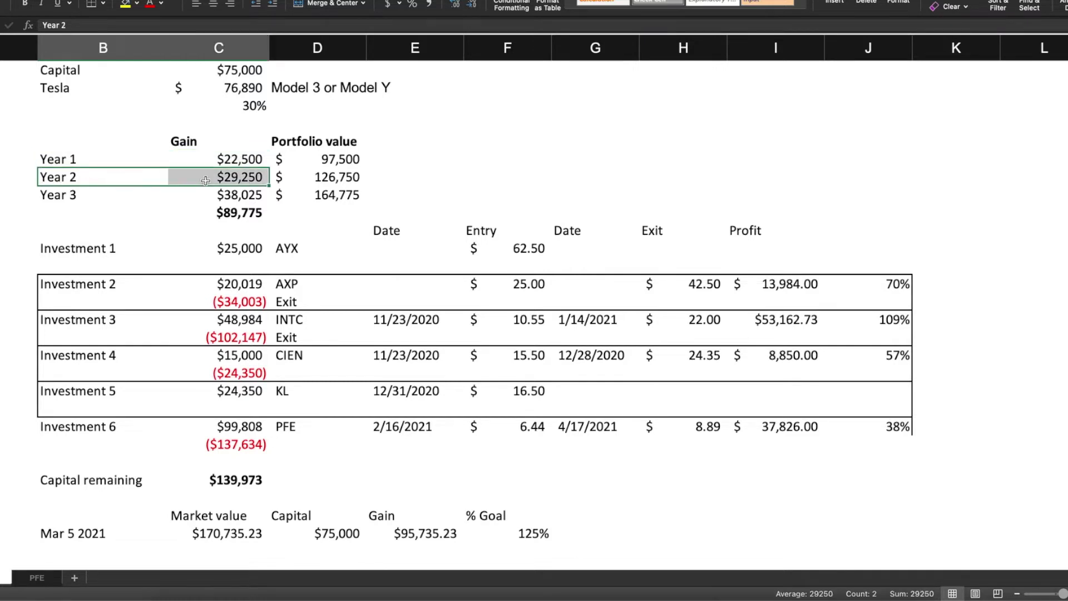
{"action": "left_click_drag", "start_coordinate": [113, 199], "coordinate": [225, 199]}
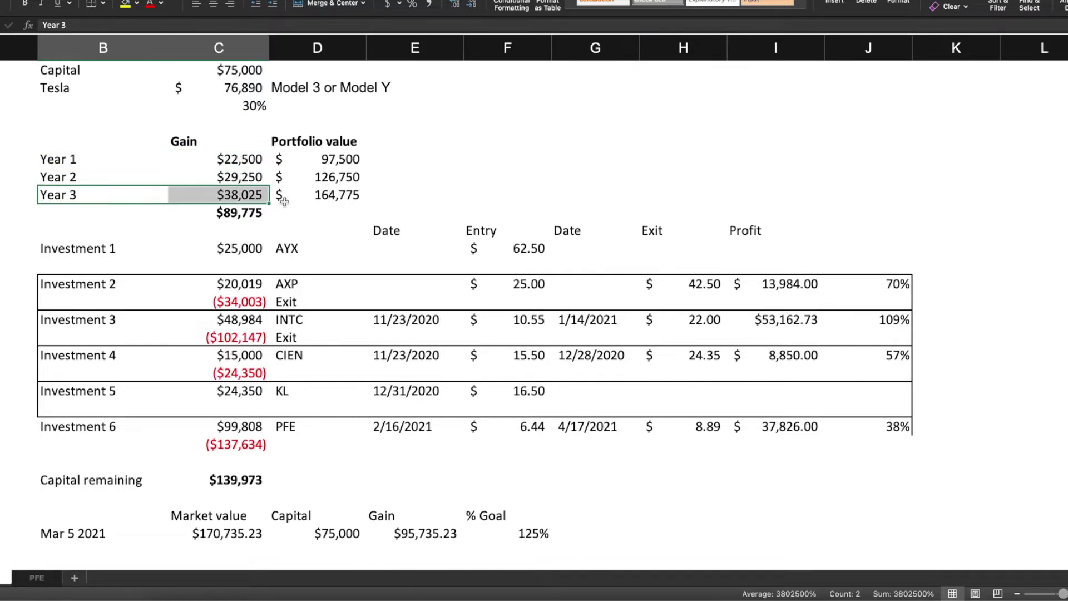
{"action": "left_click", "coordinate": [231, 214]}
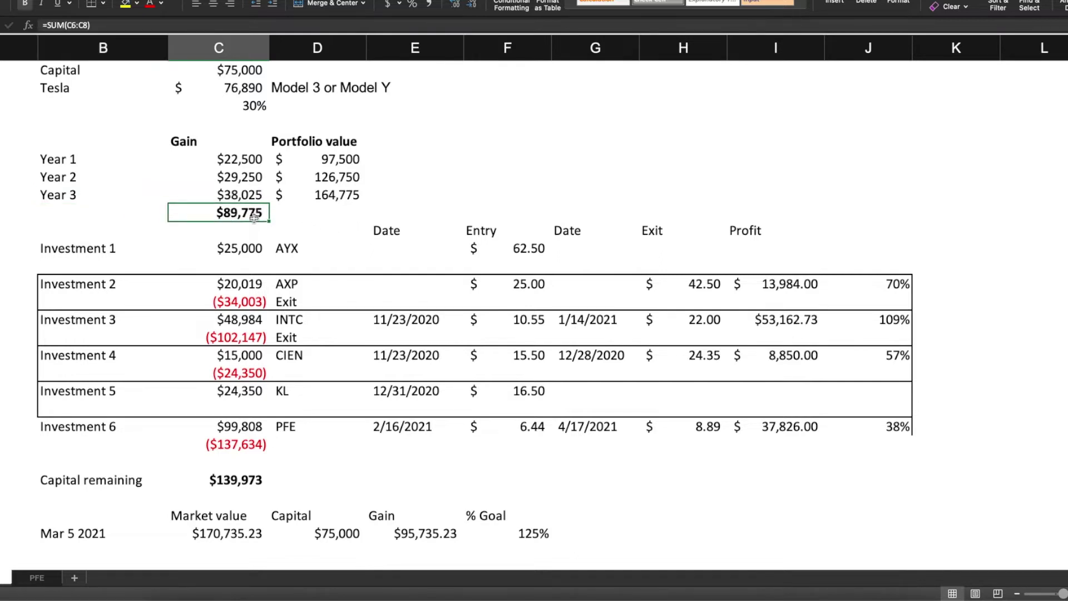
{"action": "left_click", "coordinate": [225, 92]}
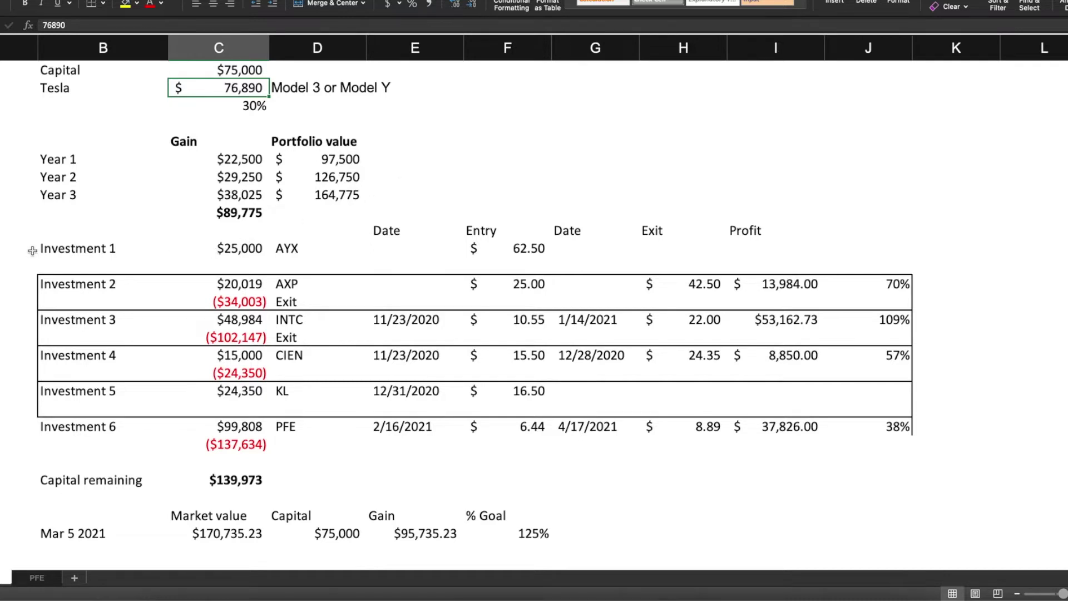
- Go through the rows of Investment 1 to Investment 5 one by one, across their entry, exit and profit columns
{"action": "left_click_drag", "start_coordinate": [45, 249], "coordinate": [789, 262]}
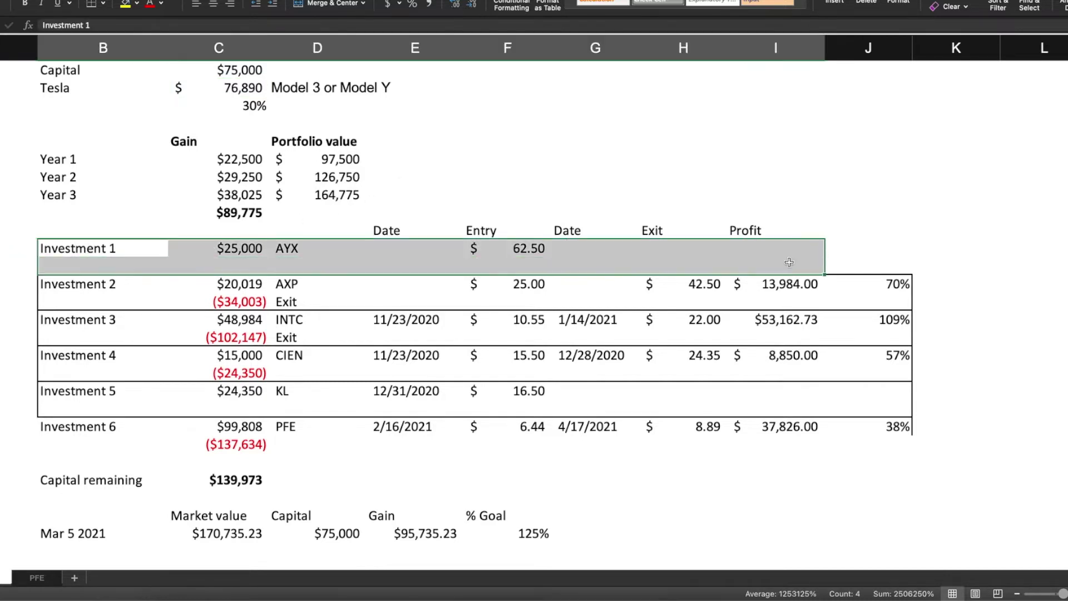
{"action": "left_click", "coordinate": [94, 284]}
{"action": "left_click_drag", "start_coordinate": [94, 284], "coordinate": [887, 301]}
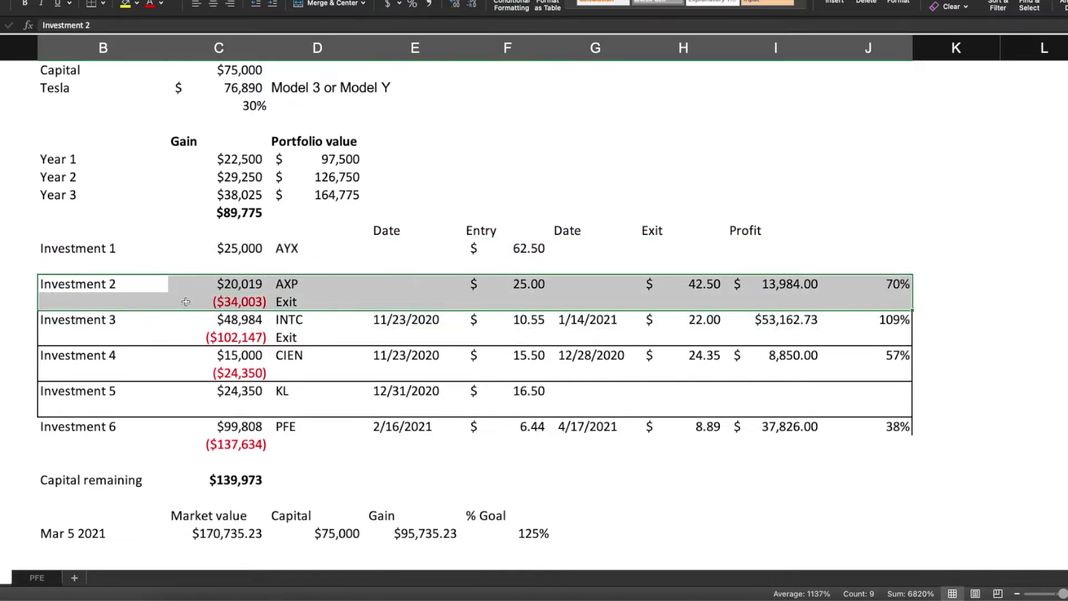
{"action": "left_click_drag", "start_coordinate": [116, 322], "coordinate": [863, 355]}
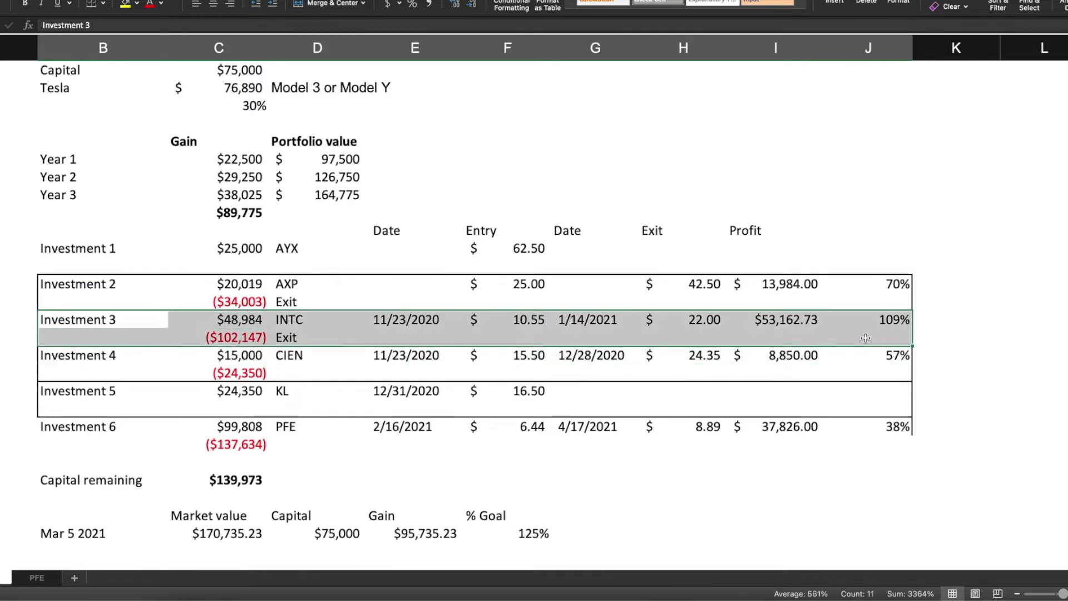
{"action": "left_click", "coordinate": [118, 357]}
{"action": "left_click_drag", "start_coordinate": [118, 357], "coordinate": [892, 373]}
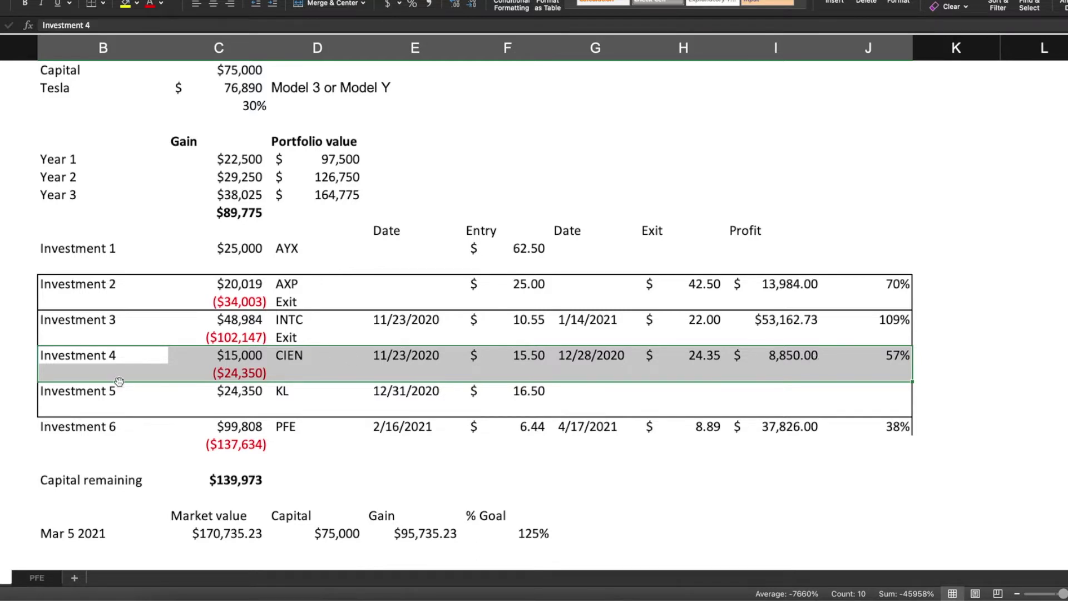
{"action": "left_click_drag", "start_coordinate": [106, 392], "coordinate": [848, 403]}
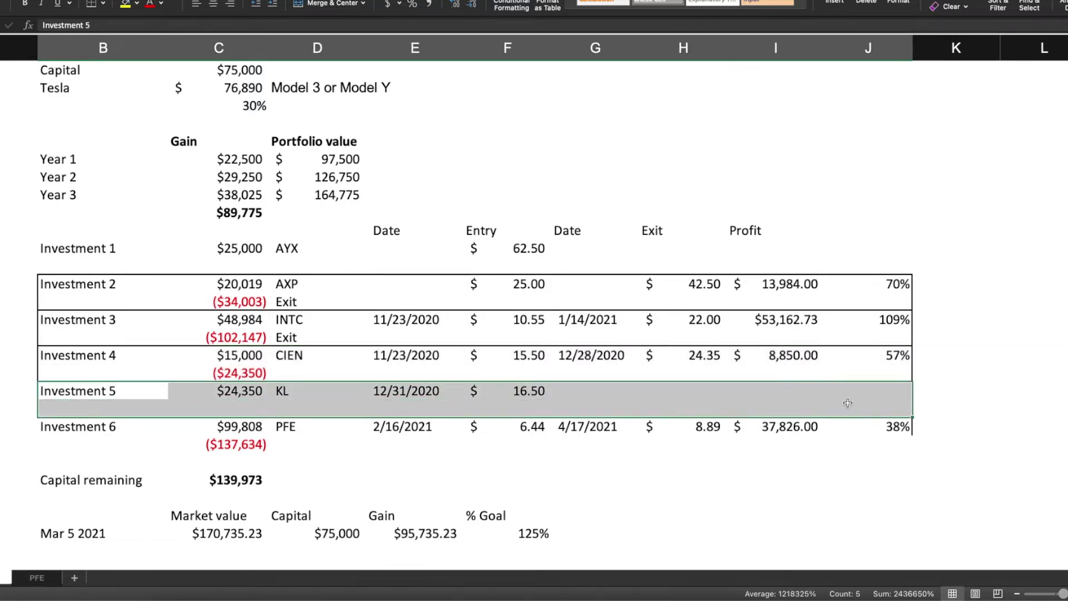
- Review the Investment 6 PFE row, checking its amount, the exit formula below it, and the entry and exit dates
{"action": "left_click", "coordinate": [76, 433]}
{"action": "left_click_drag", "start_coordinate": [75, 432], "coordinate": [218, 425]}
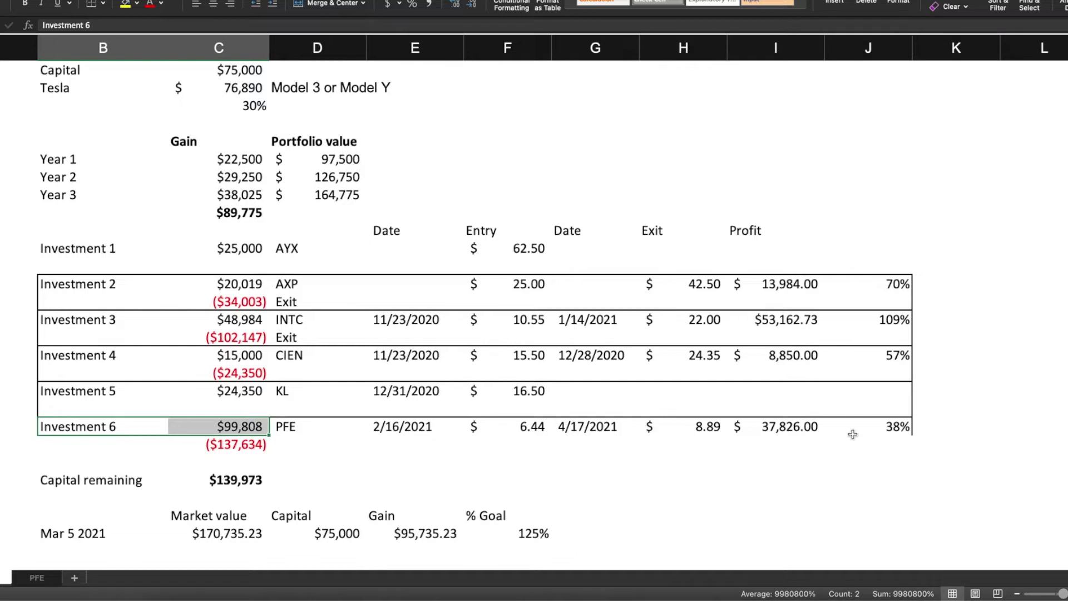
{"action": "left_click", "coordinate": [212, 451]}
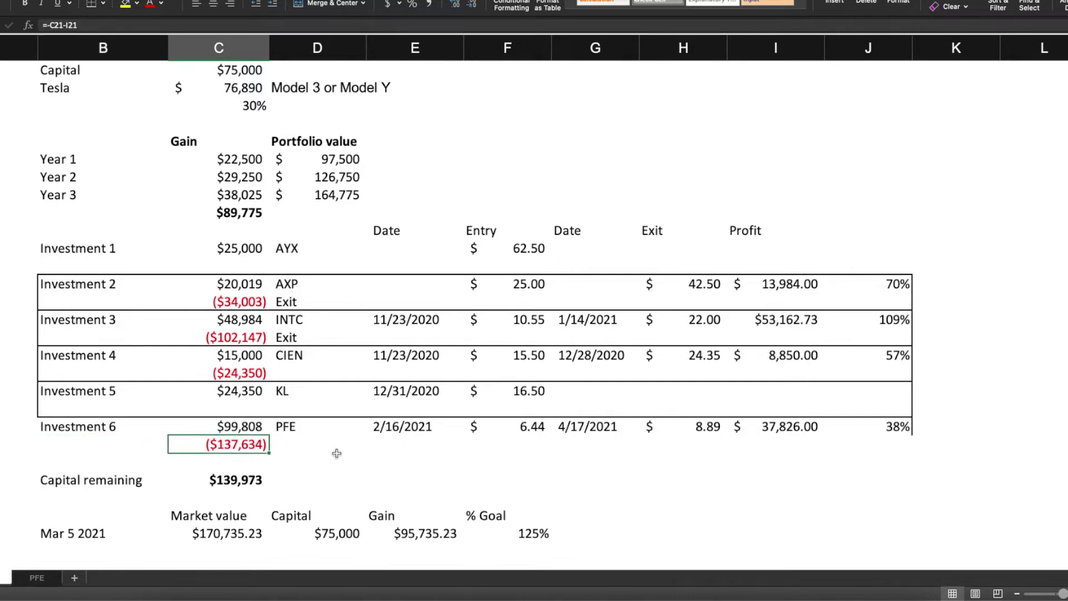
{"action": "left_click", "coordinate": [369, 427]}
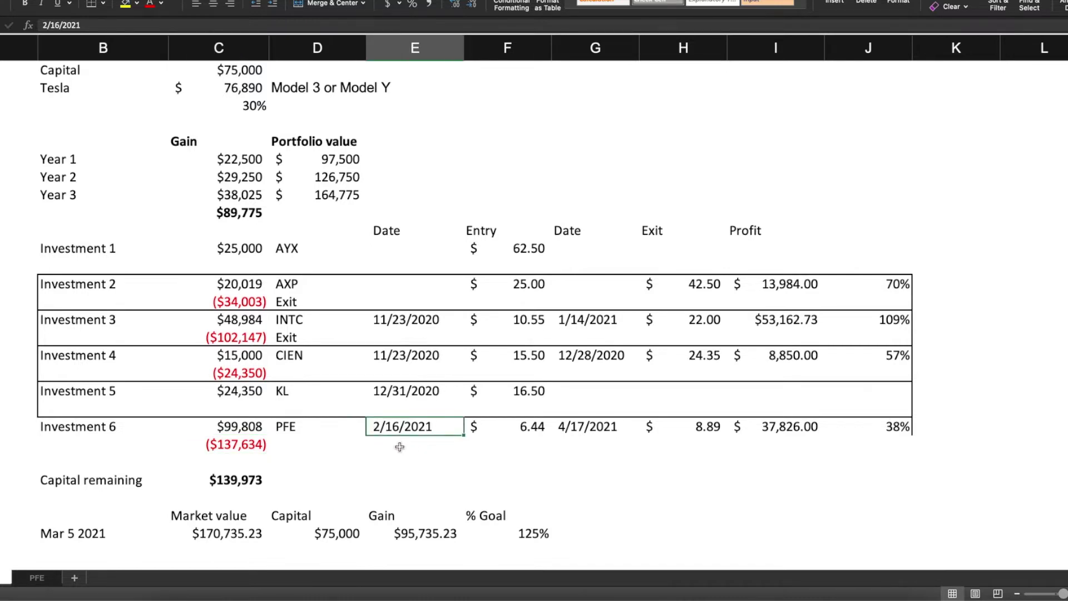
{"action": "left_click", "coordinate": [579, 431]}
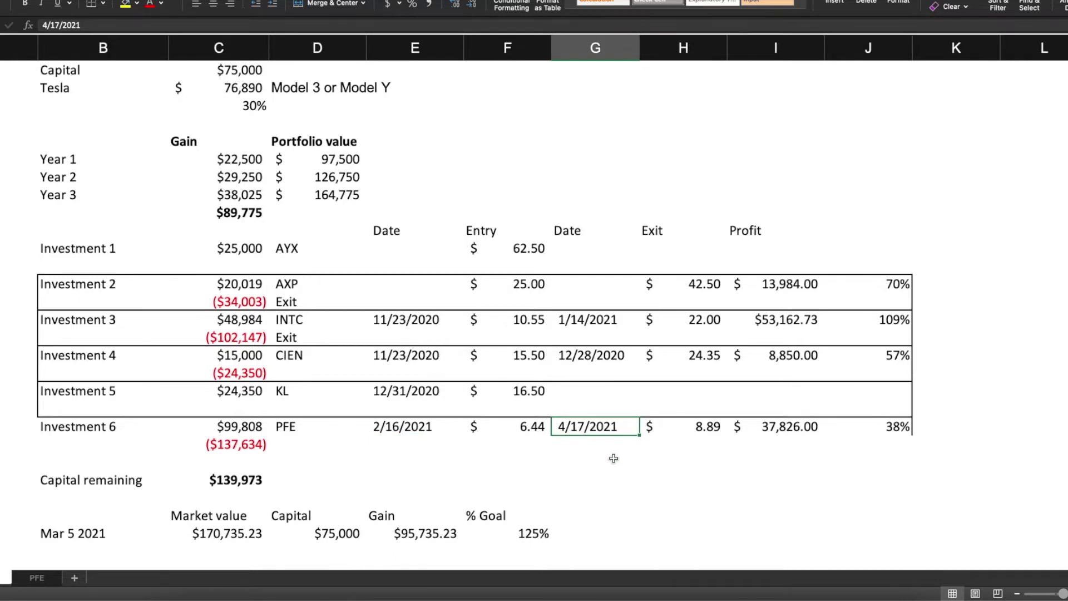
- Examine the Capital remaining row and its formula, along with the formula behind the Market value
{"action": "left_click", "coordinate": [54, 482]}
{"action": "left_click_drag", "start_coordinate": [223, 482], "coordinate": [145, 483]}
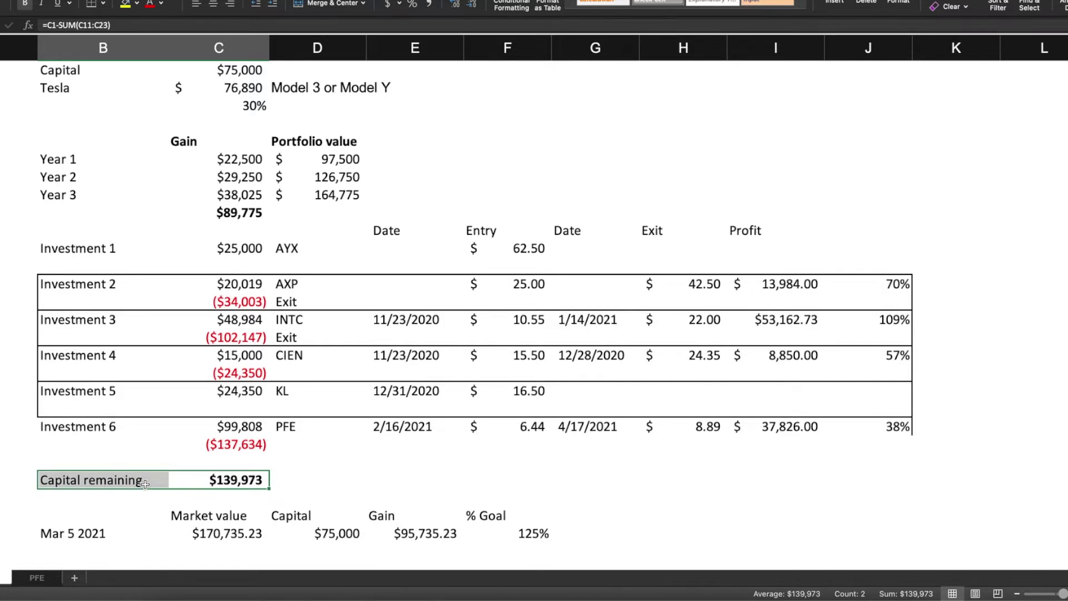
{"action": "left_click", "coordinate": [228, 486]}
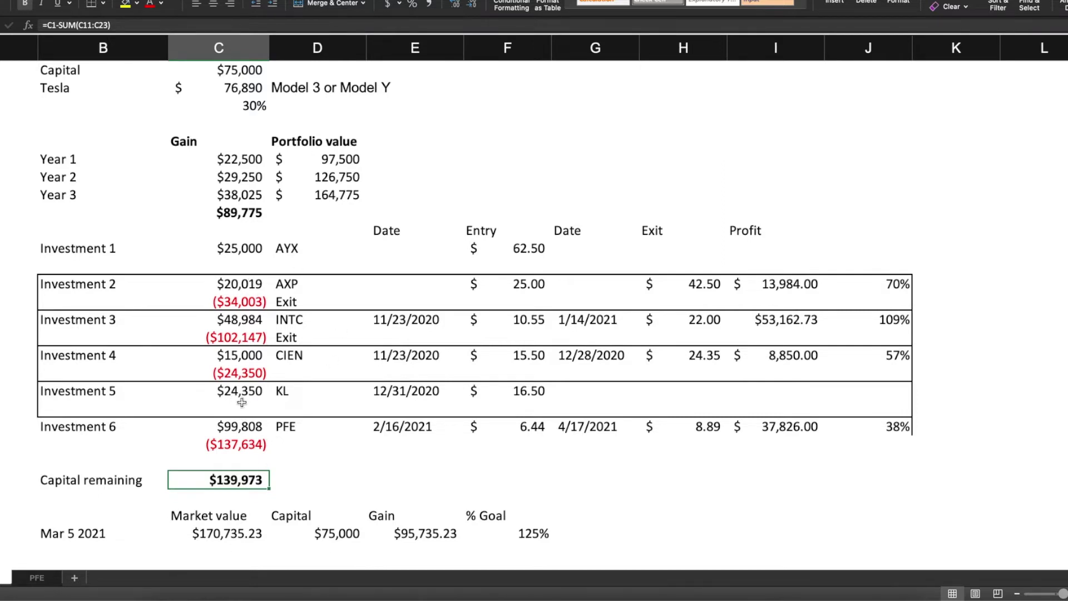
{"action": "left_click", "coordinate": [229, 523]}
{"action": "left_click", "coordinate": [245, 536]}
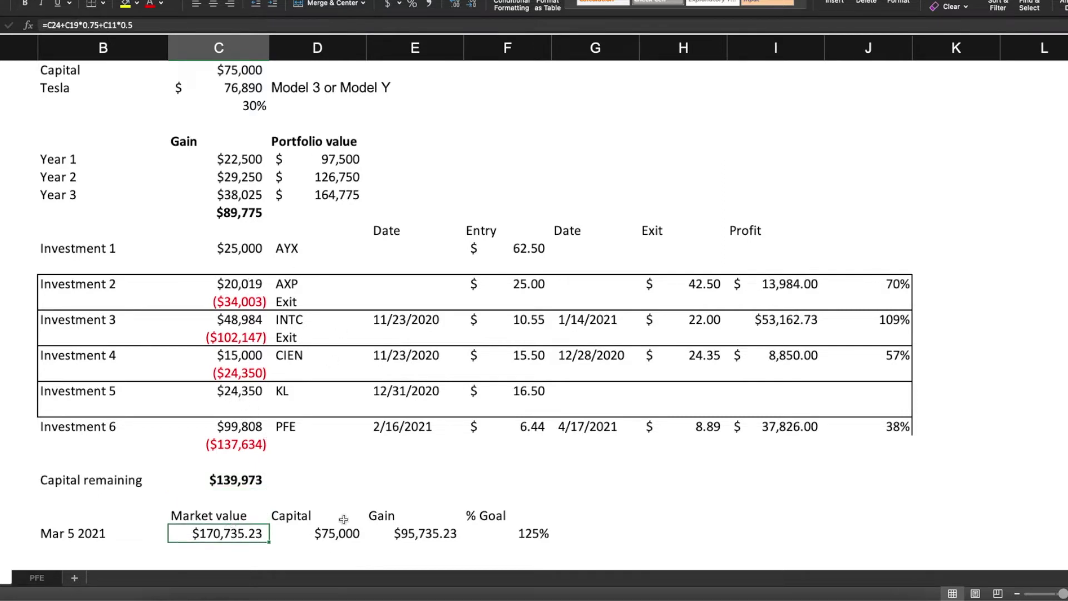
- Change the date of the portfolio summary row to Jul 12 2021
{"action": "left_click", "coordinate": [77, 532]}
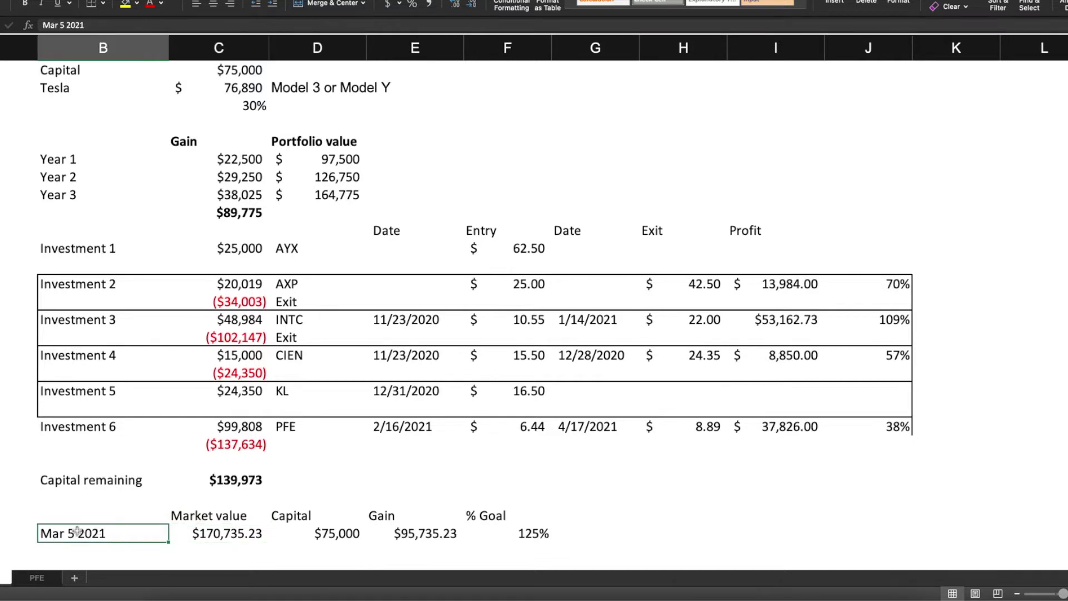
{"action": "type", "text": "Jul 12 2021"}
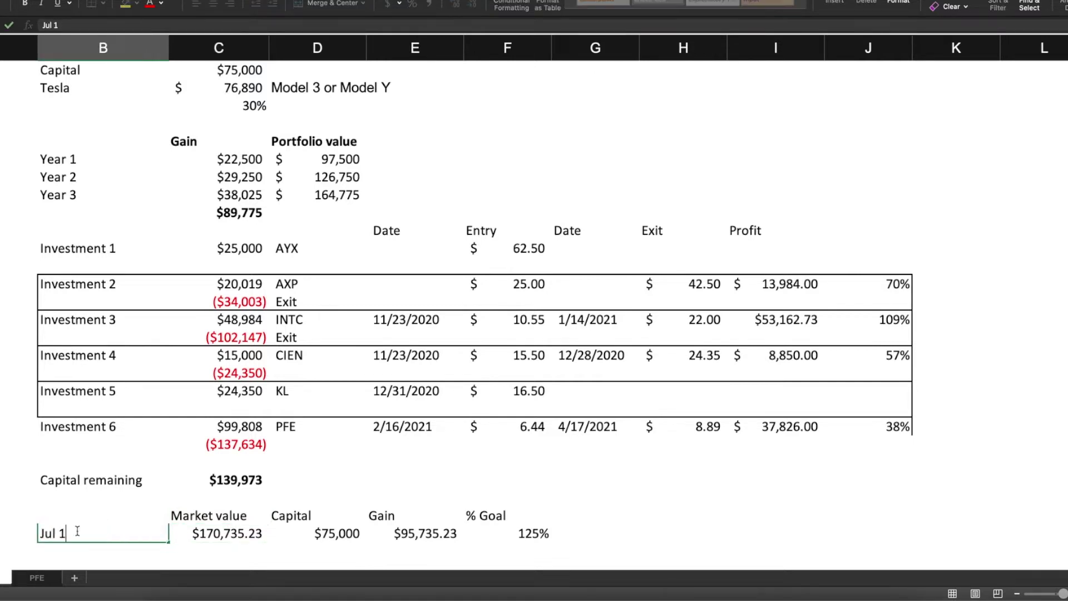
{"action": "key", "text": "Return"}
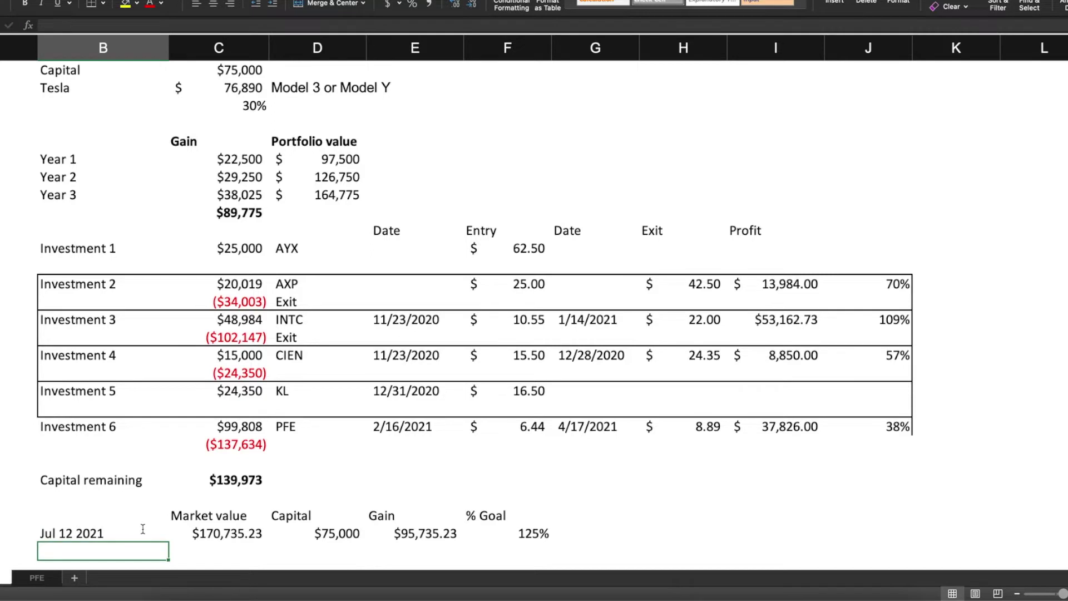
- Review the Market value, Capital, Gain and % Goal cells of the portfolio summary row one by one
{"action": "left_click", "coordinate": [201, 532]}
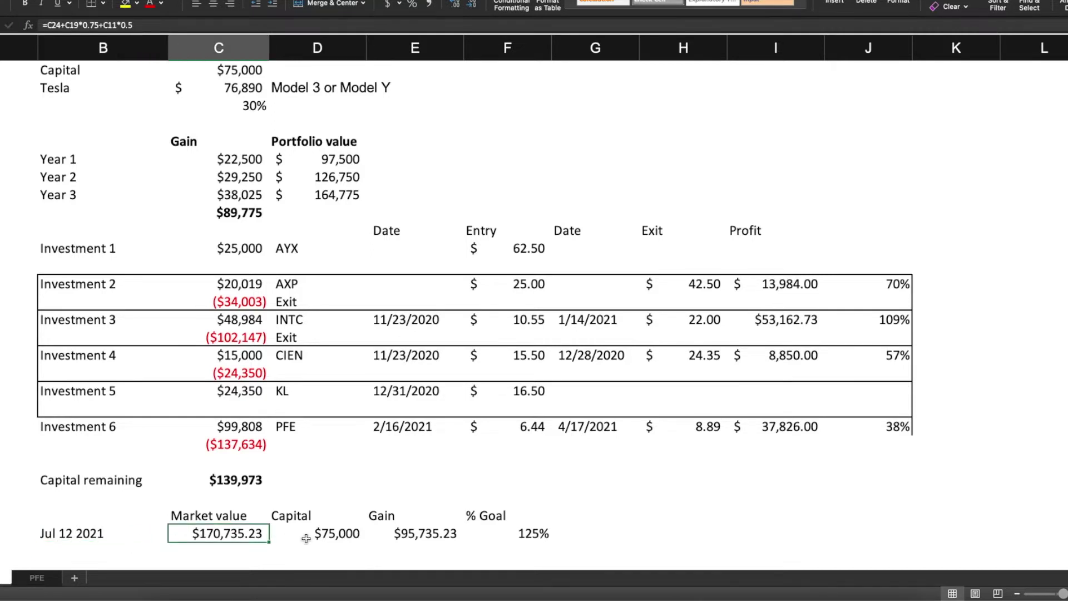
{"action": "left_click", "coordinate": [445, 534]}
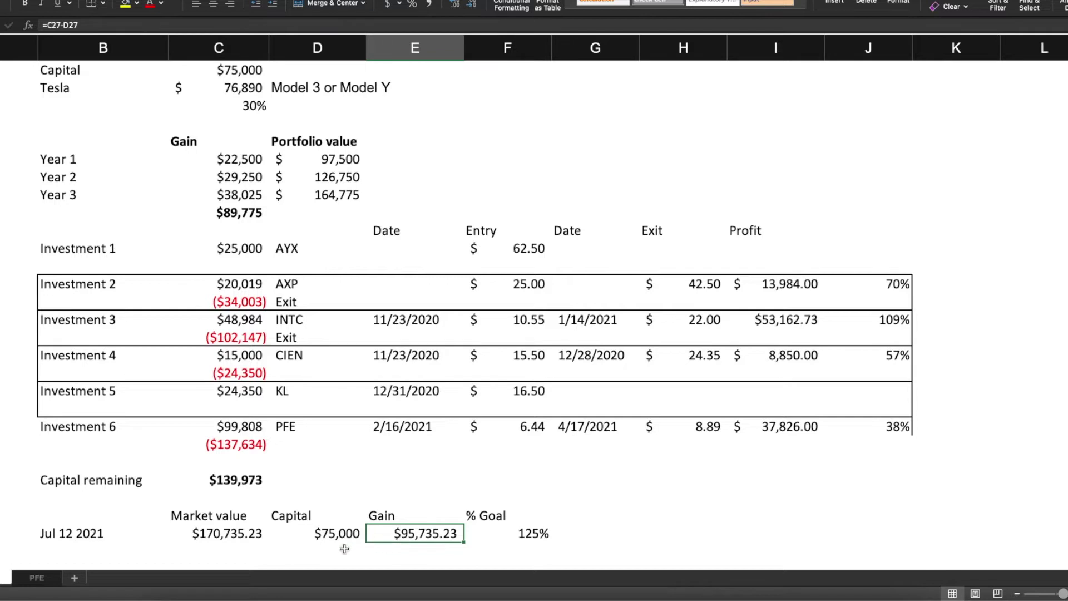
{"action": "left_click", "coordinate": [325, 536]}
{"action": "left_click", "coordinate": [434, 533]}
{"action": "left_click", "coordinate": [544, 531]}
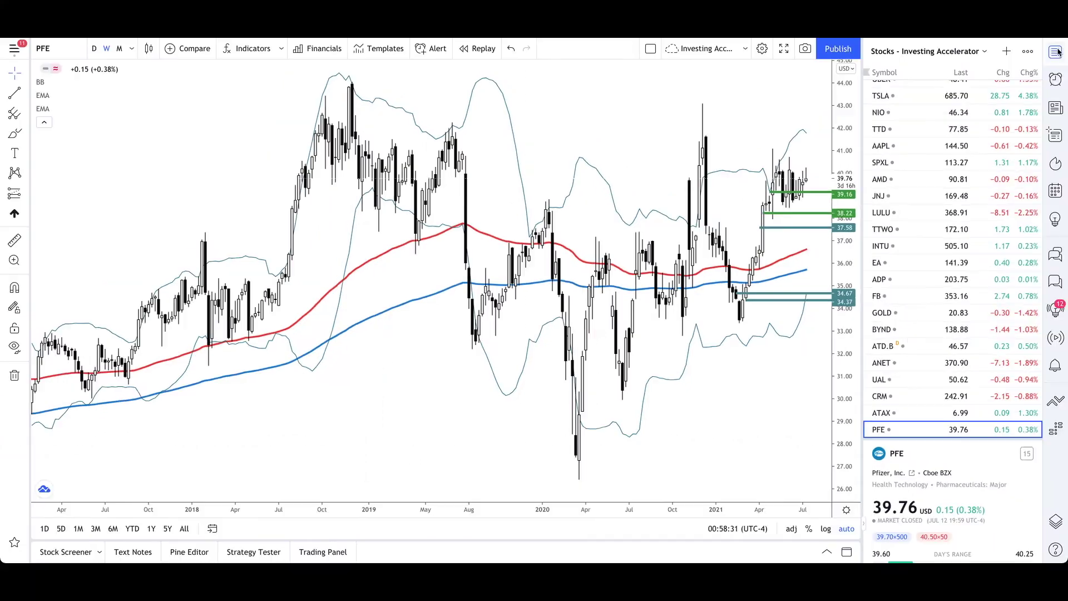
- Switch to the weekly PFE chart in TradingView, hide the watchlist and examine the recent candles around the marked price levels
{"action": "left_click", "coordinate": [1067, 16]}
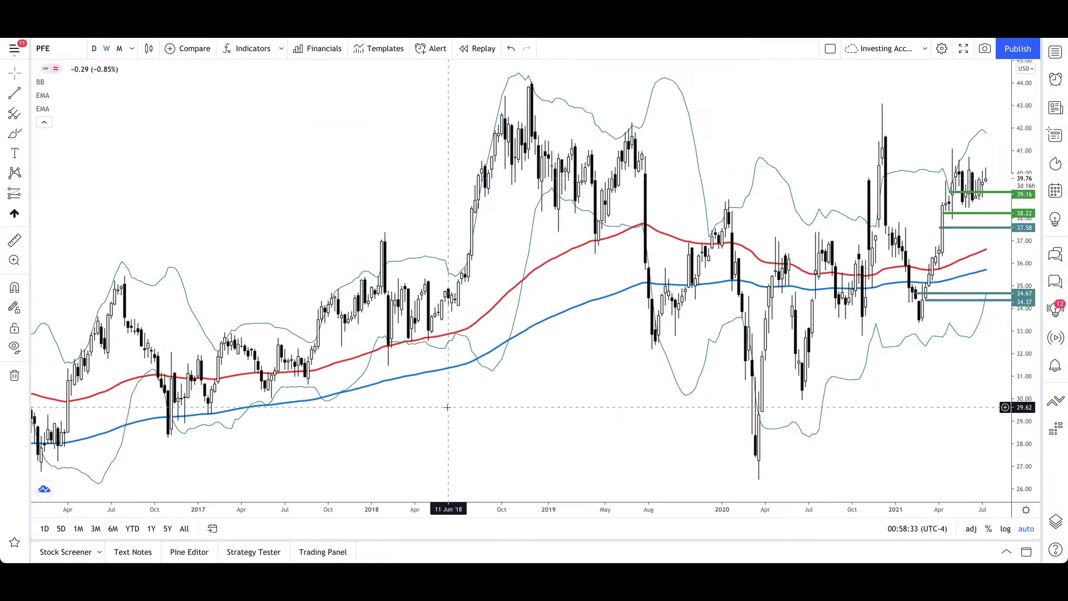
{"action": "left_click_drag", "start_coordinate": [446, 406], "coordinate": [406, 406]}
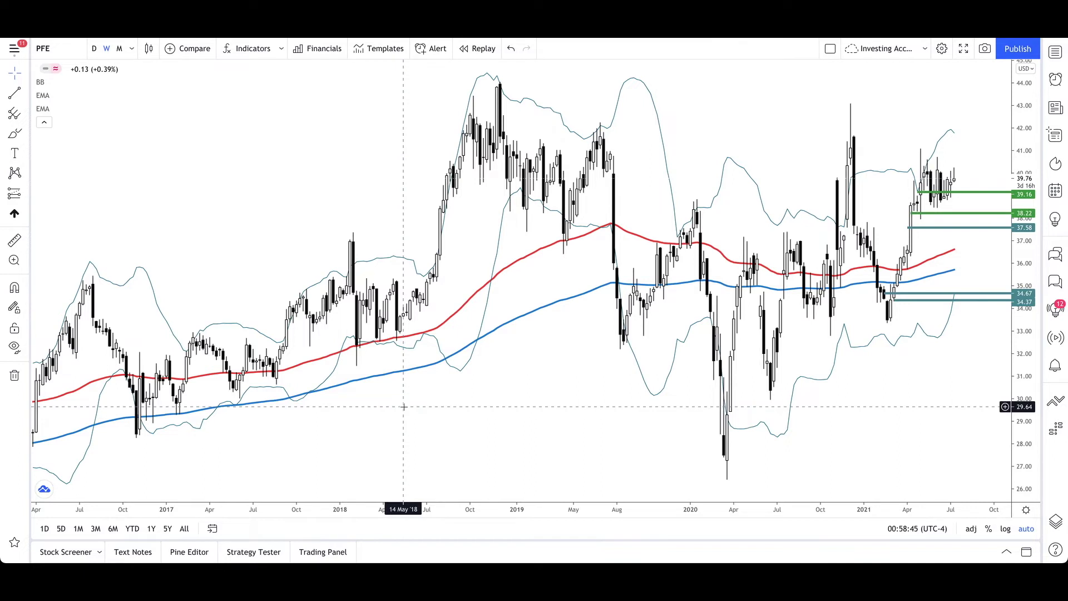
{"action": "scroll", "coordinate": [823, 275], "scroll_direction": "right", "scroll_amount": 2}
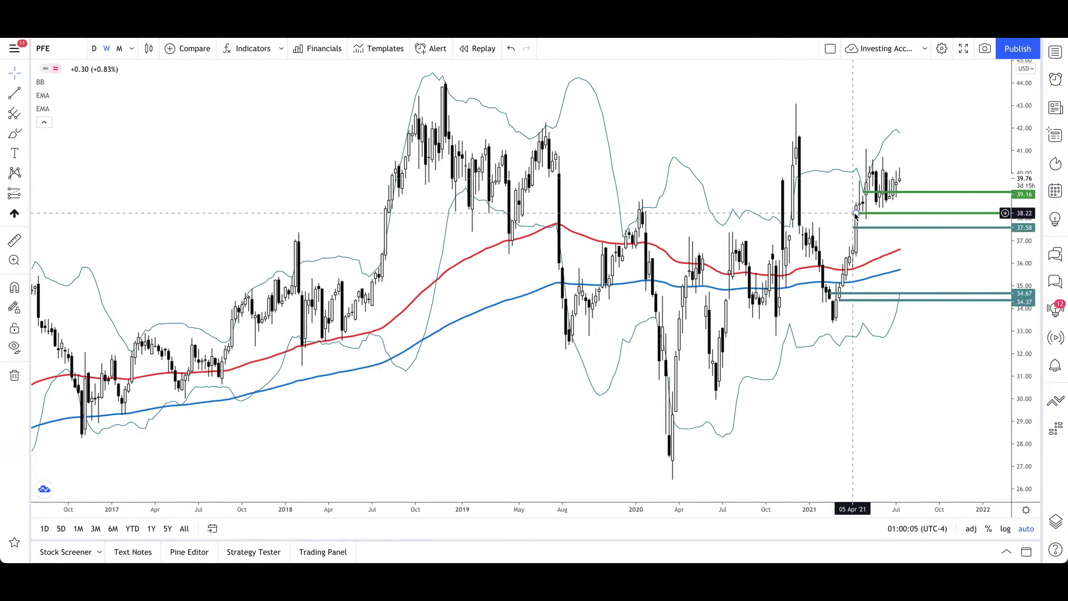
{"action": "left_click_drag", "start_coordinate": [878, 198], "coordinate": [867, 194]}
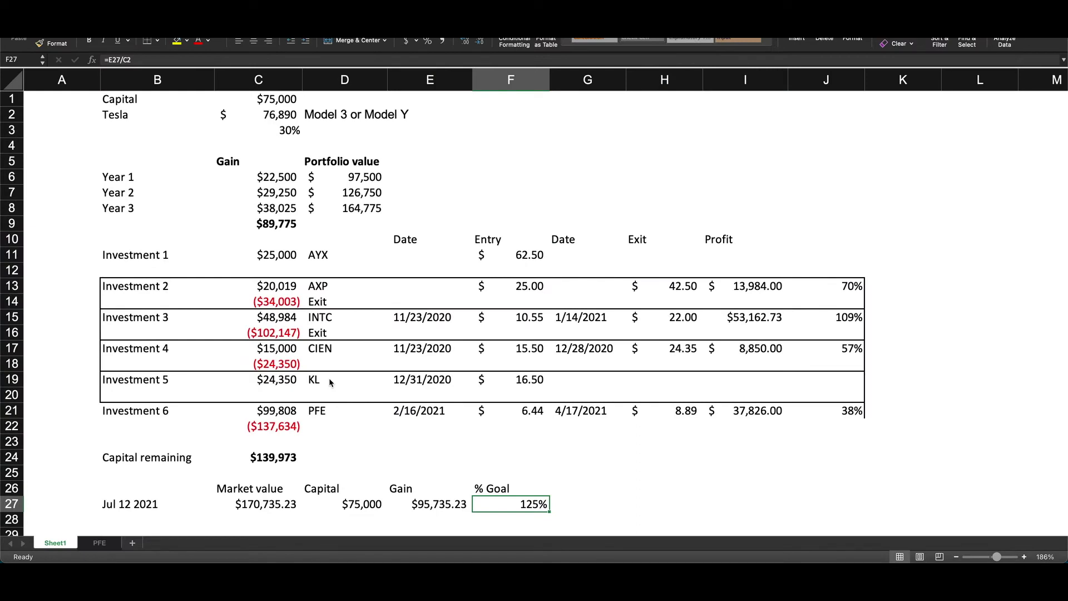
- Switch back to the portfolio overview in Excel and highlight the Capital remaining row for review
{"action": "left_click", "coordinate": [113, 459]}
{"action": "left_click_drag", "start_coordinate": [113, 459], "coordinate": [297, 463]}
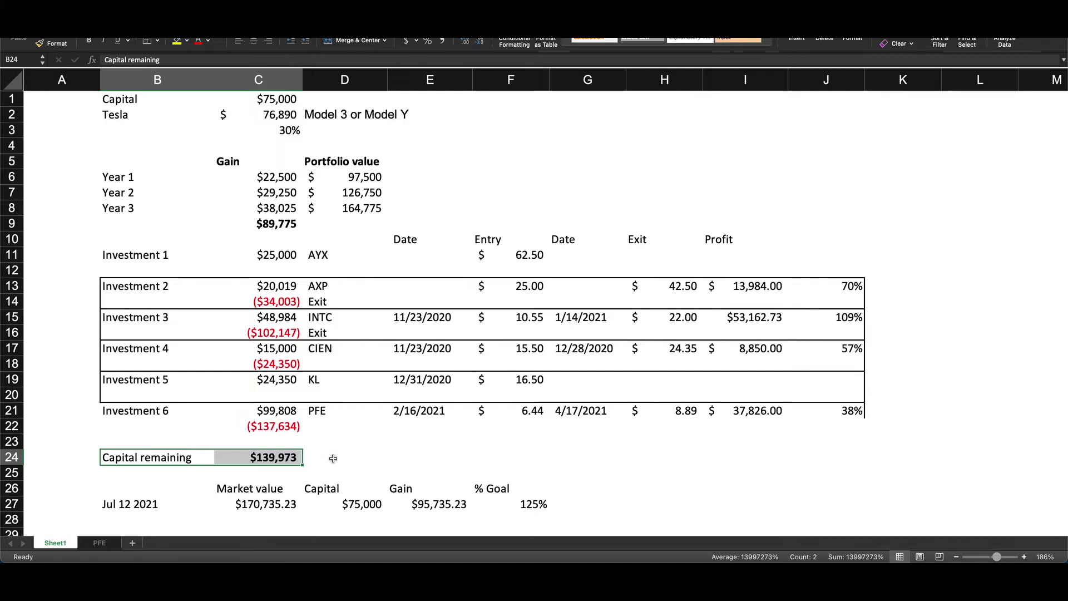
{"action": "left_click", "coordinate": [334, 459]}
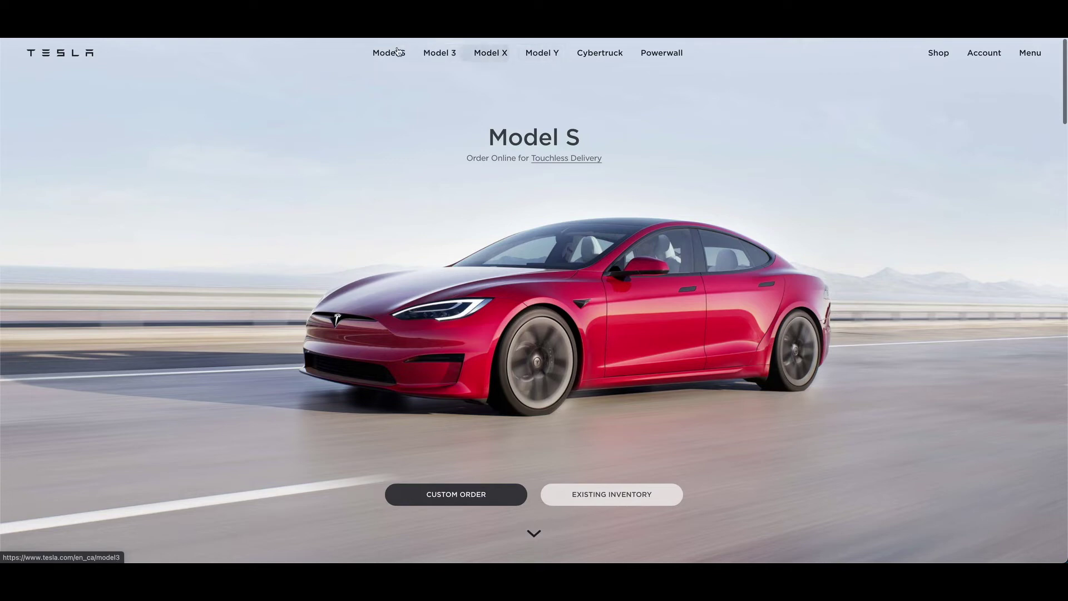
- View the Model Y and Model 3 pages on the Tesla website and open the Model Y design configurator
{"action": "left_click", "coordinate": [541, 60]}
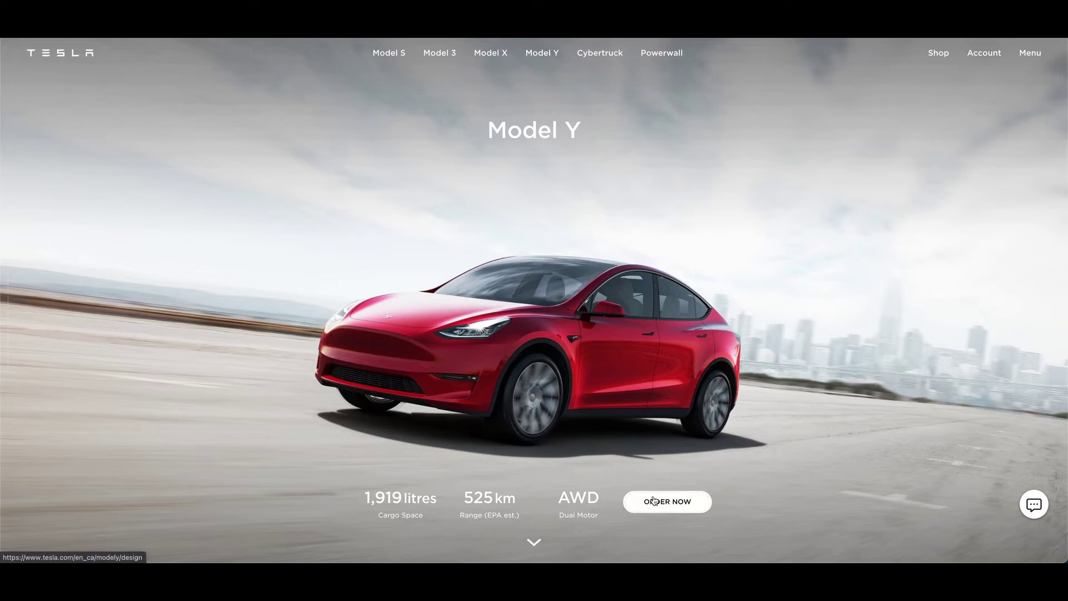
{"action": "left_click", "coordinate": [439, 54]}
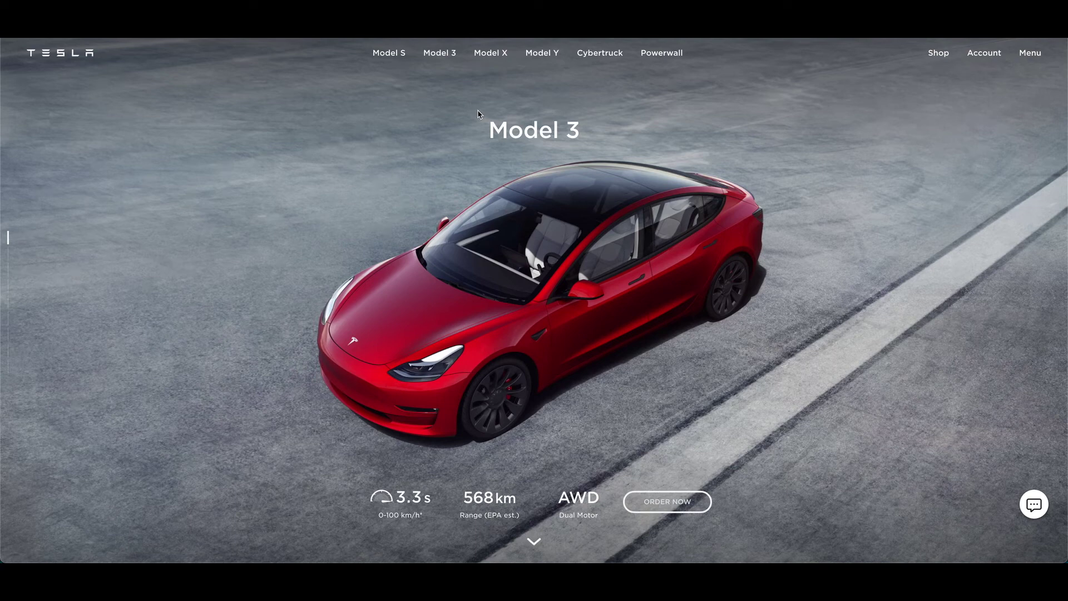
{"action": "left_click", "coordinate": [540, 53]}
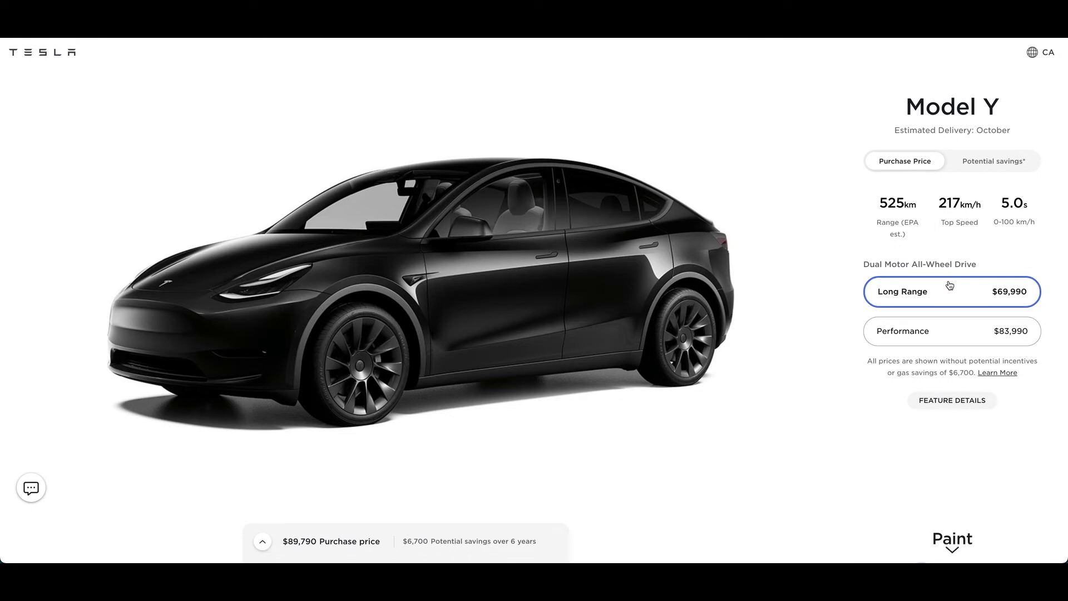
- Review the Model Y's Long Range version, paint, wheels, tow hitch and interior options with their prices
{"action": "scroll", "coordinate": [919, 290], "scroll_direction": "down", "scroll_amount": 3}
{"action": "scroll", "coordinate": [914, 281], "scroll_direction": "up", "scroll_amount": 2}
{"action": "scroll", "coordinate": [919, 273], "scroll_direction": "down", "scroll_amount": 2}
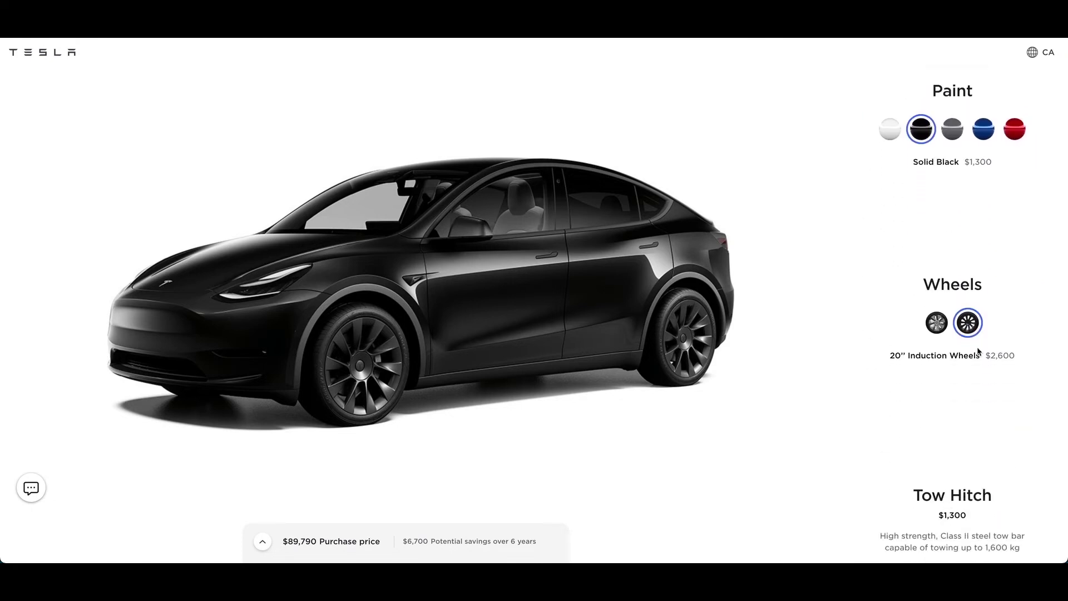
{"action": "scroll", "coordinate": [978, 351], "scroll_direction": "down", "scroll_amount": 4}
{"action": "scroll", "coordinate": [993, 385], "scroll_direction": "down", "scroll_amount": 5}
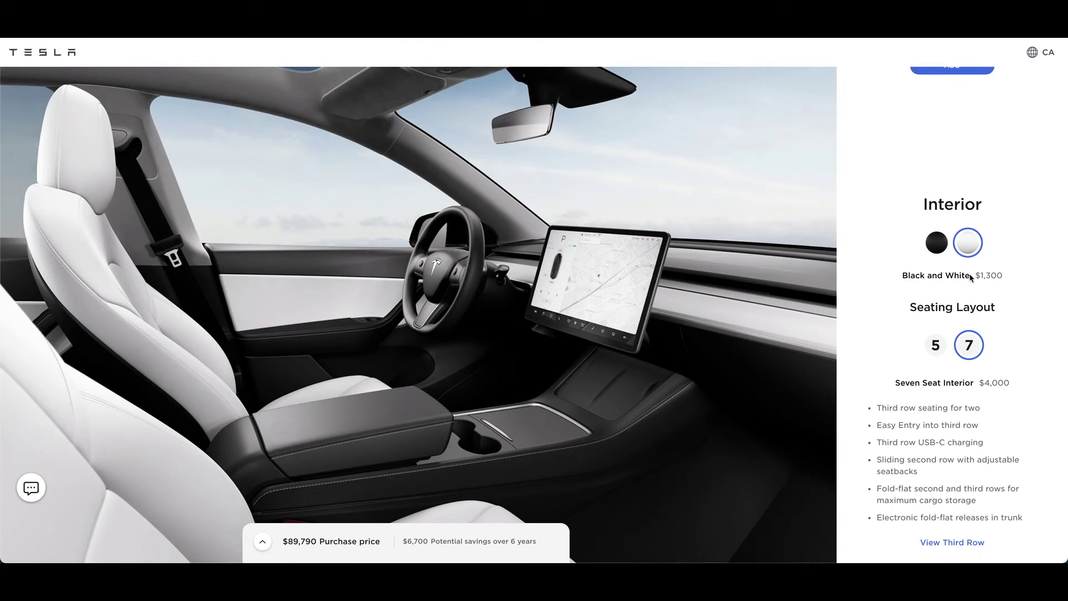
- Compare the seating layouts by choosing the five-seat interior and returning to the seven-seat one
{"action": "scroll", "coordinate": [985, 306], "scroll_direction": "down", "scroll_amount": 2}
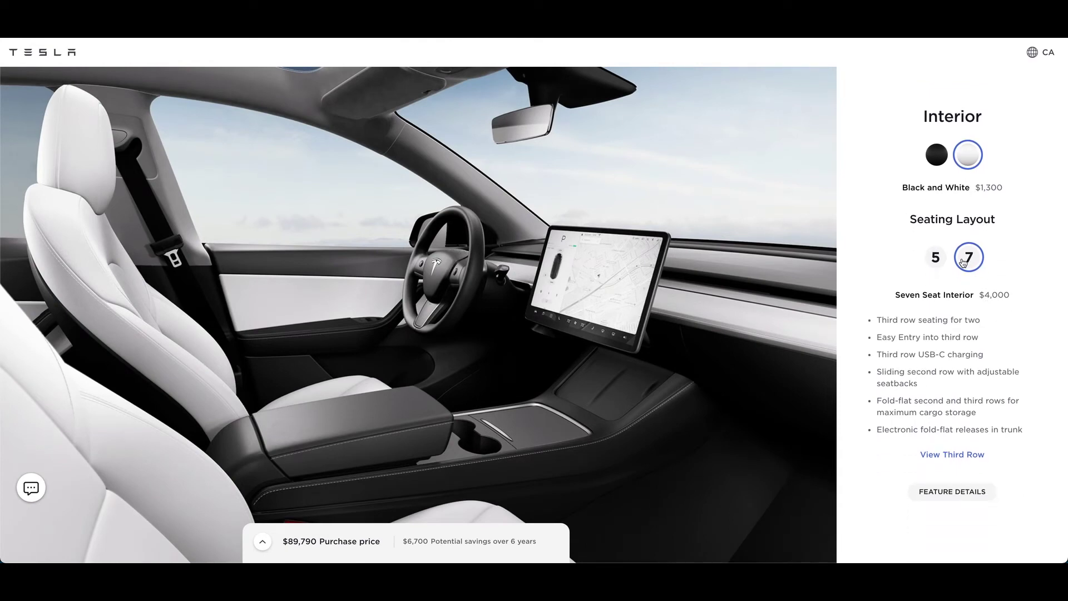
{"action": "left_click", "coordinate": [929, 262]}
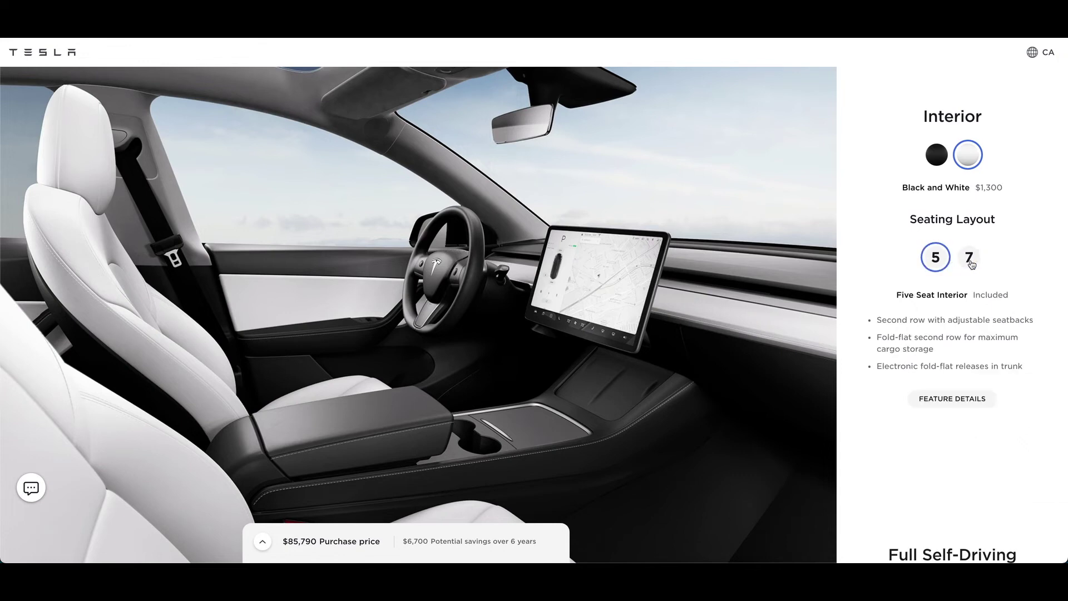
{"action": "left_click", "coordinate": [971, 264]}
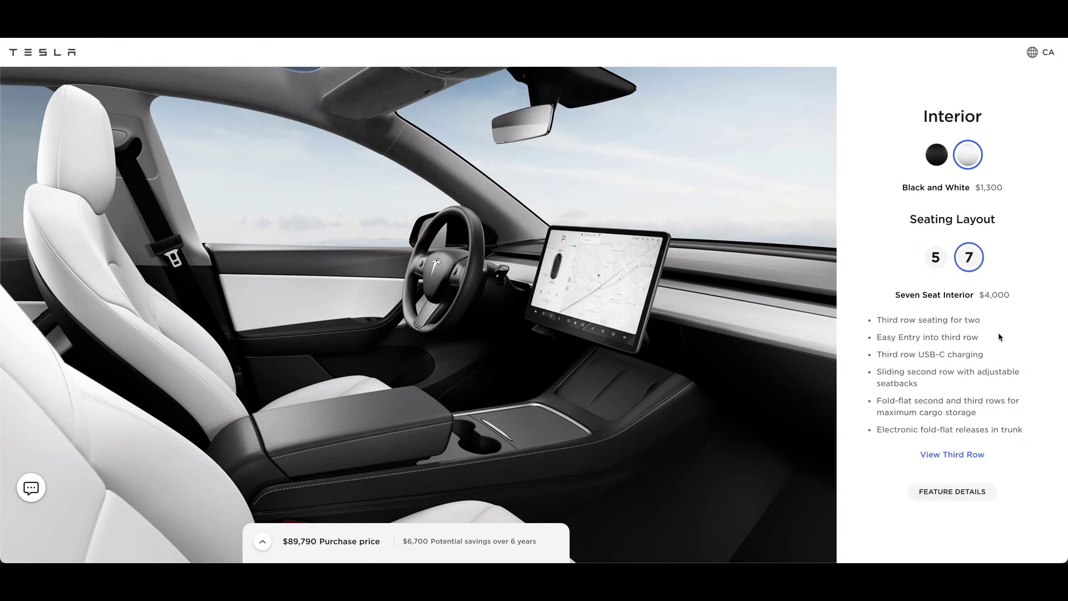
- Examine the Full Self-Driving Capability option and go on to the Order Your Model Y section
{"action": "scroll", "coordinate": [999, 332], "scroll_direction": "down", "scroll_amount": 5}
{"action": "scroll", "coordinate": [998, 337], "scroll_direction": "down", "scroll_amount": 3}
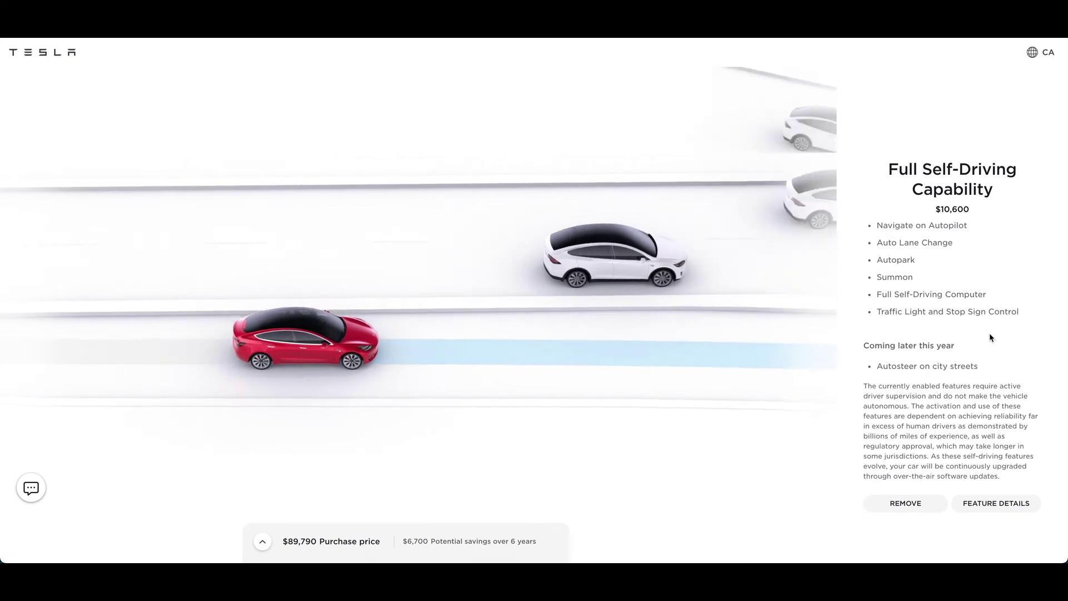
{"action": "scroll", "coordinate": [968, 218], "scroll_direction": "down", "scroll_amount": 1}
{"action": "scroll", "coordinate": [933, 404], "scroll_direction": "down", "scroll_amount": 6}
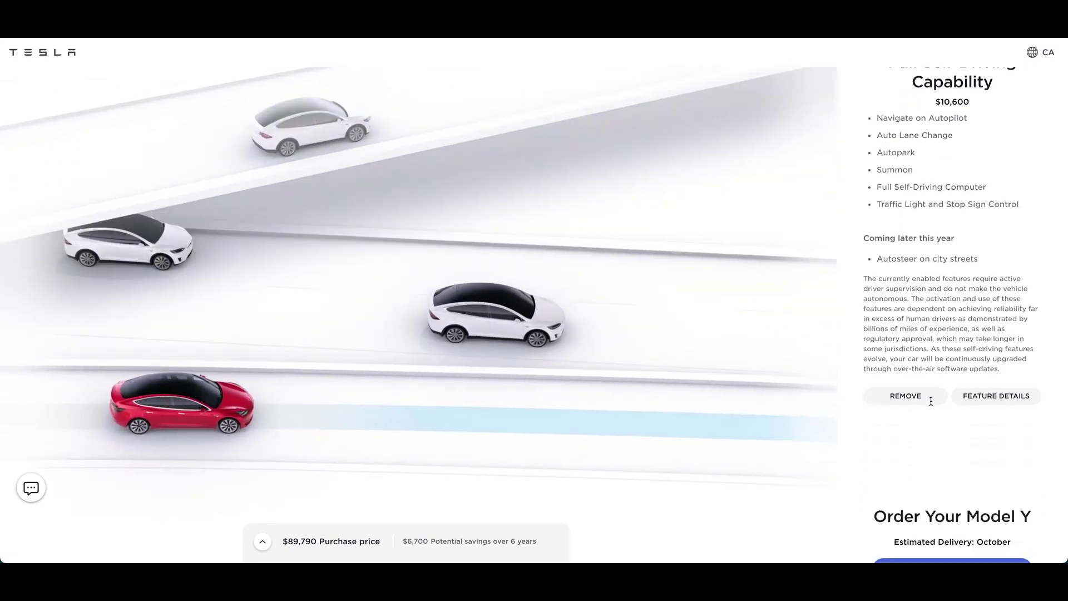
{"action": "scroll", "coordinate": [918, 390], "scroll_direction": "down", "scroll_amount": 1}
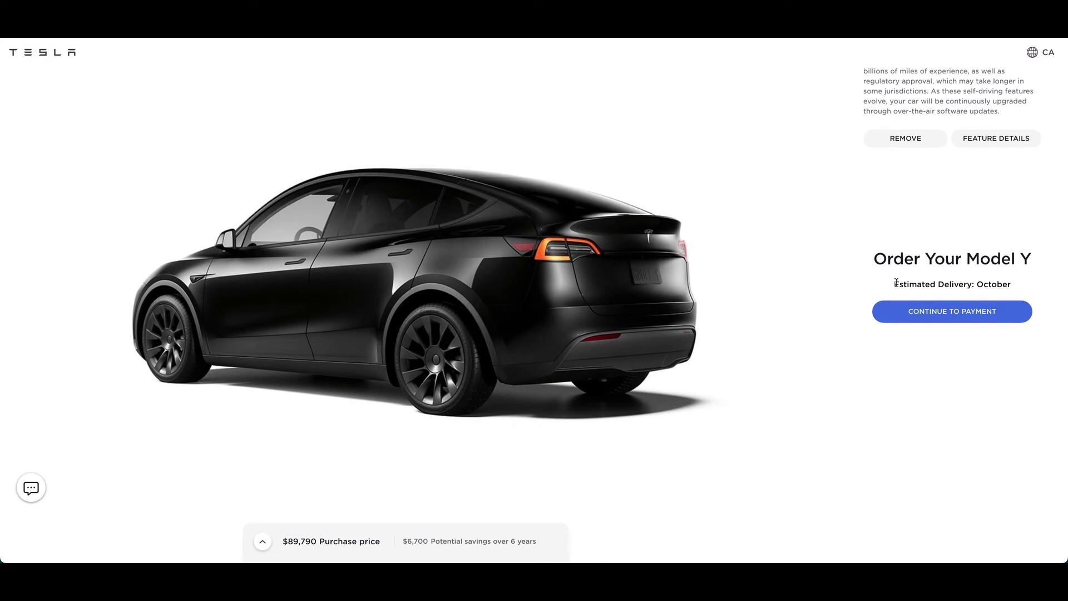
- Highlight the estimated delivery line in the Order Your Model Y section for review and clear the selection
{"action": "left_click_drag", "start_coordinate": [897, 284], "coordinate": [1013, 285]}
{"action": "left_click", "coordinate": [1022, 285]}
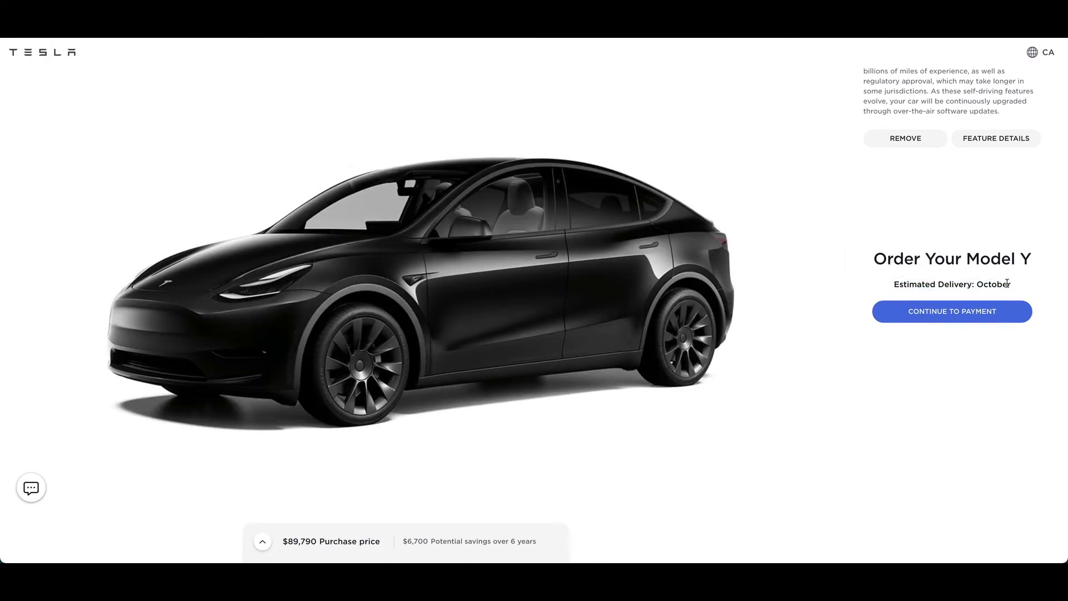
{"action": "left_click_drag", "start_coordinate": [1014, 285], "coordinate": [892, 285]}
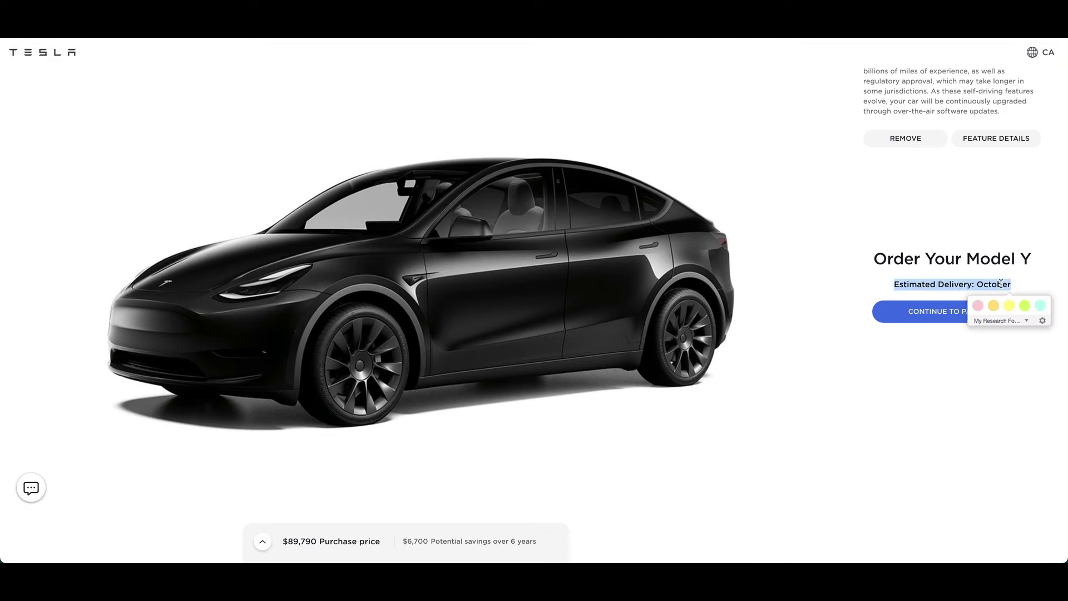
{"action": "left_click", "coordinate": [972, 256]}
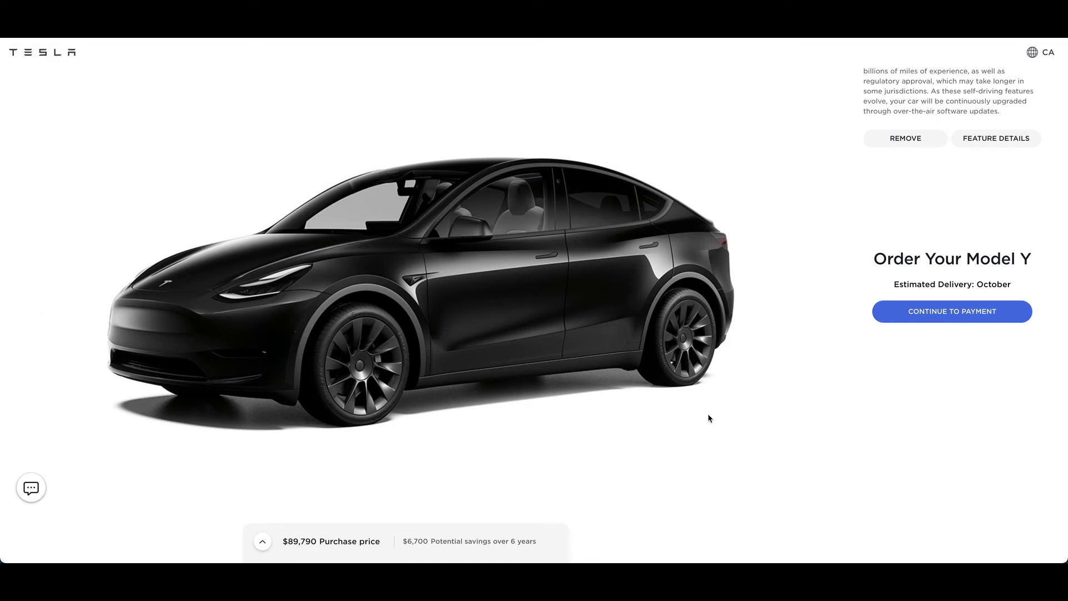
- Continue to payment and review the Model Y order summary with its purchase price and amount due today
{"action": "left_click", "coordinate": [910, 315]}
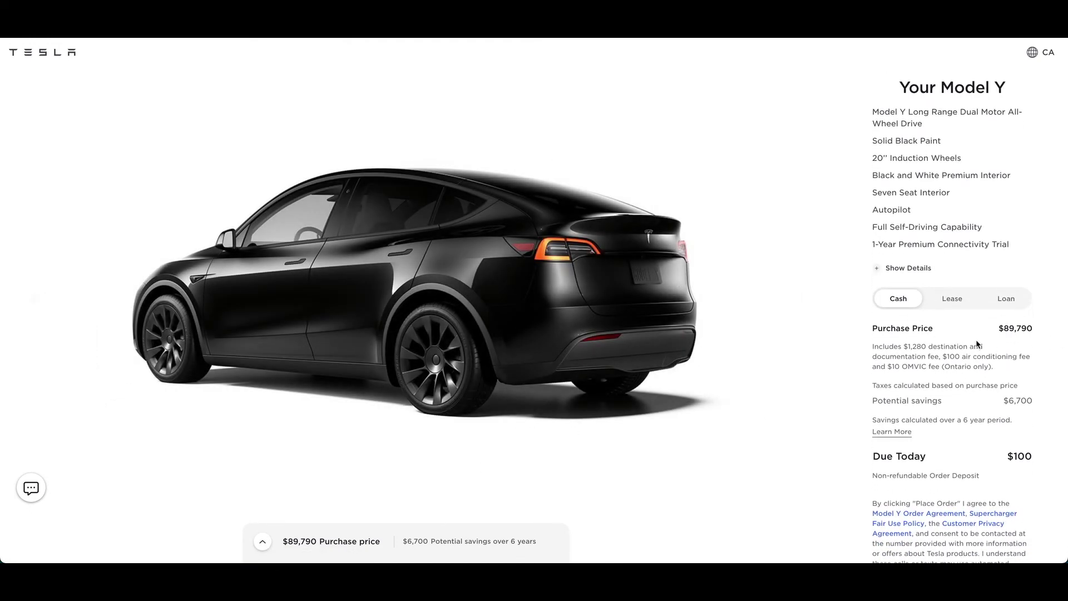
{"action": "scroll", "coordinate": [976, 344], "scroll_direction": "down", "scroll_amount": 1}
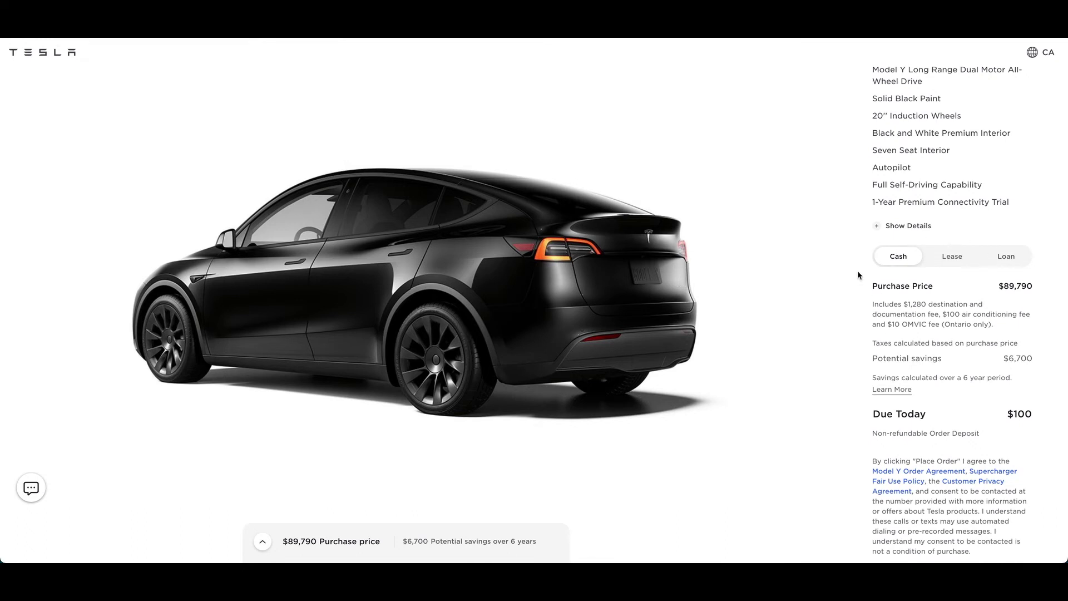
- Compare the lease and loan payment estimates for the Model Y, finishing with the loan option selected
{"action": "left_click", "coordinate": [953, 260]}
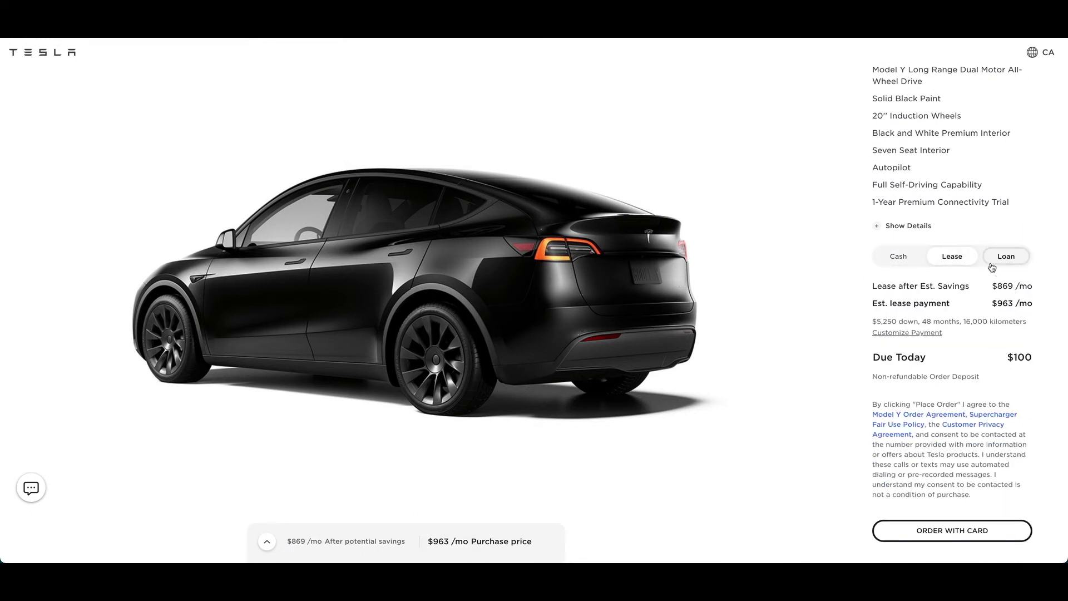
{"action": "left_click", "coordinate": [993, 266]}
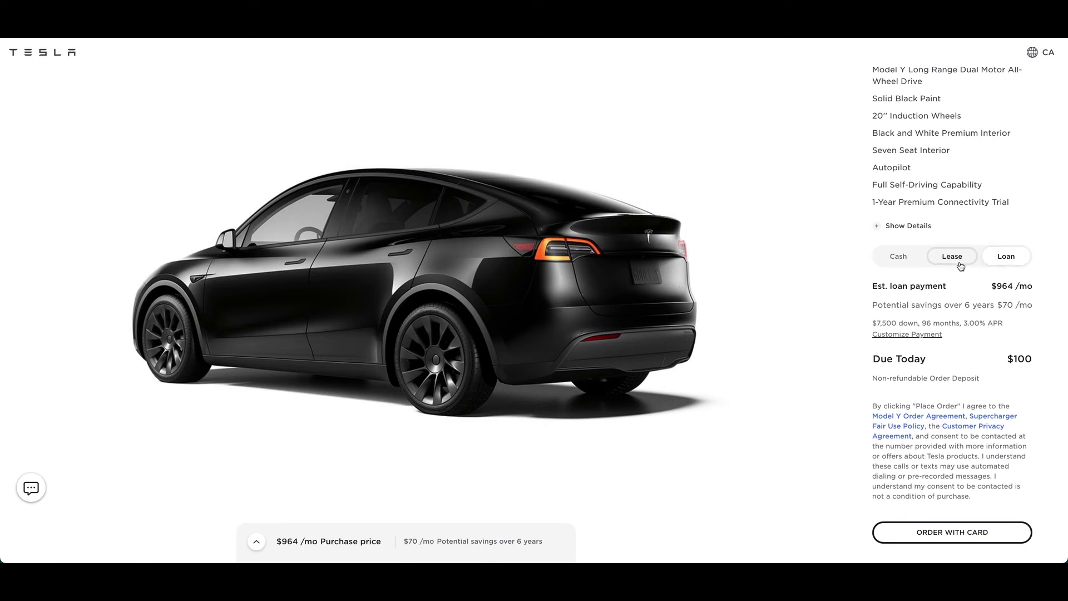
{"action": "left_click", "coordinate": [951, 258]}
{"action": "left_click", "coordinate": [1008, 261]}
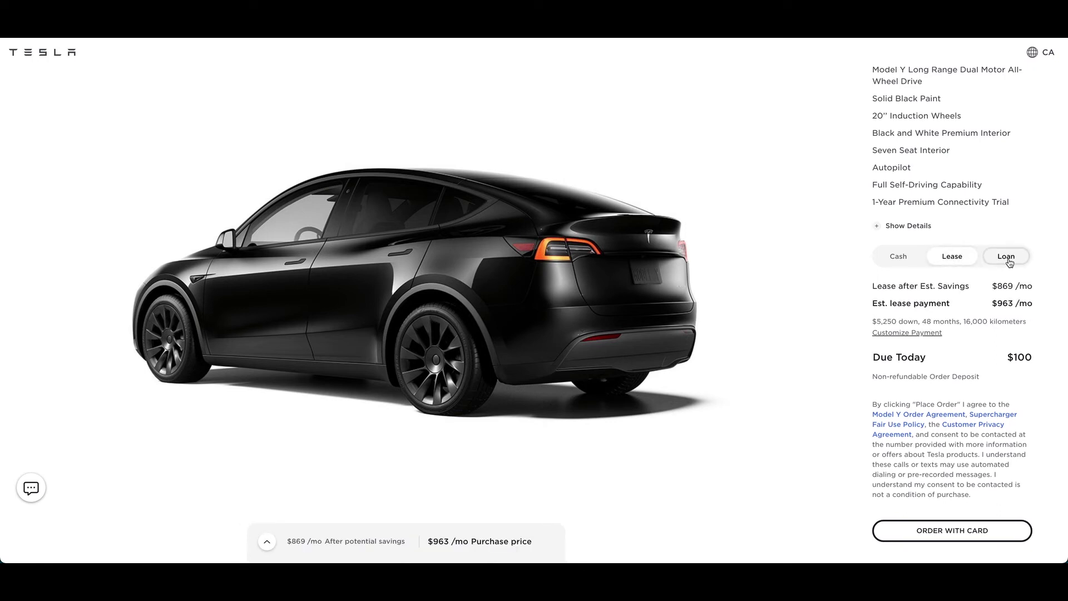
{"action": "left_click", "coordinate": [960, 265]}
{"action": "left_click", "coordinate": [1001, 257]}
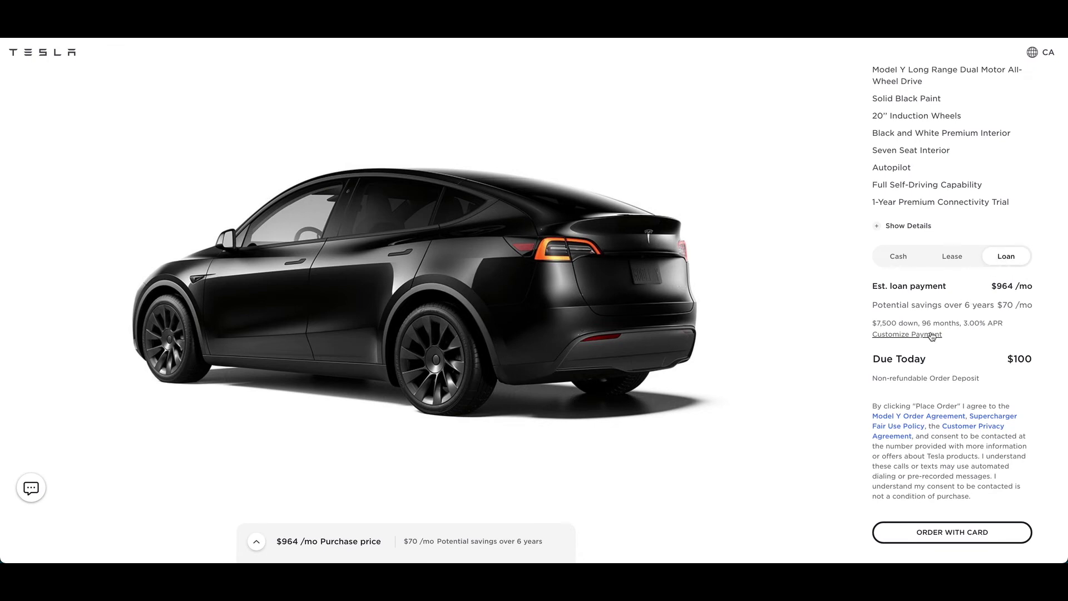
{"action": "left_click", "coordinate": [957, 257]}
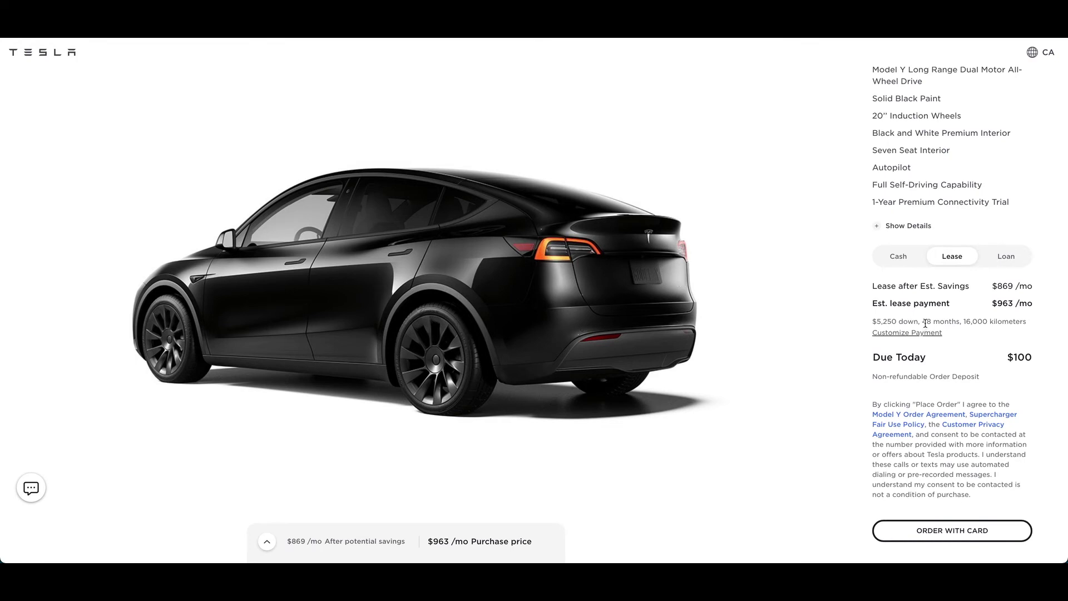
{"action": "left_click", "coordinate": [993, 263]}
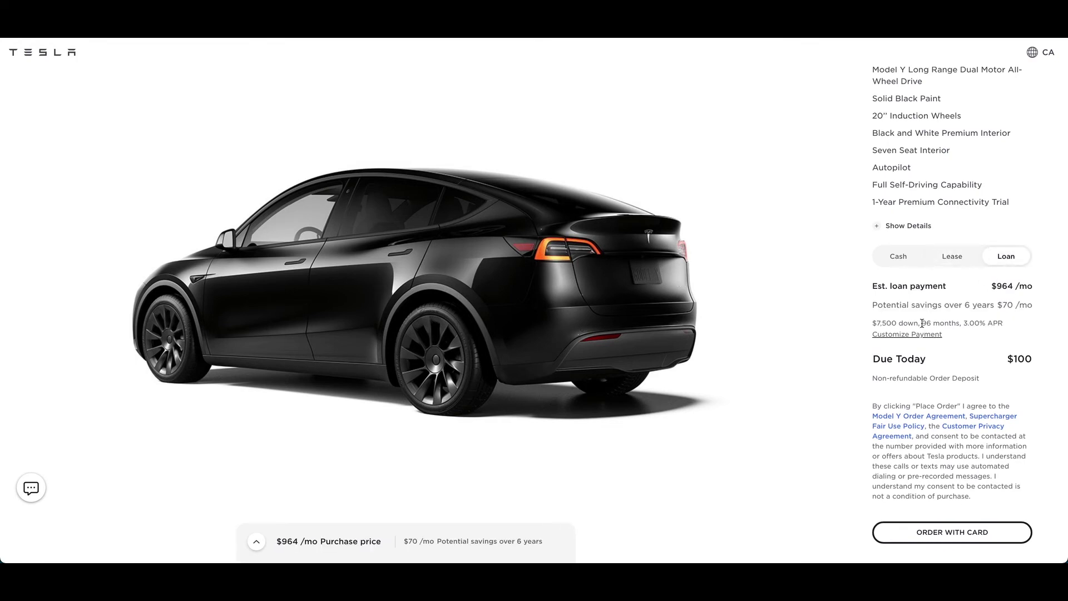
{"action": "left_click", "coordinate": [949, 261]}
{"action": "left_click", "coordinate": [958, 260]}
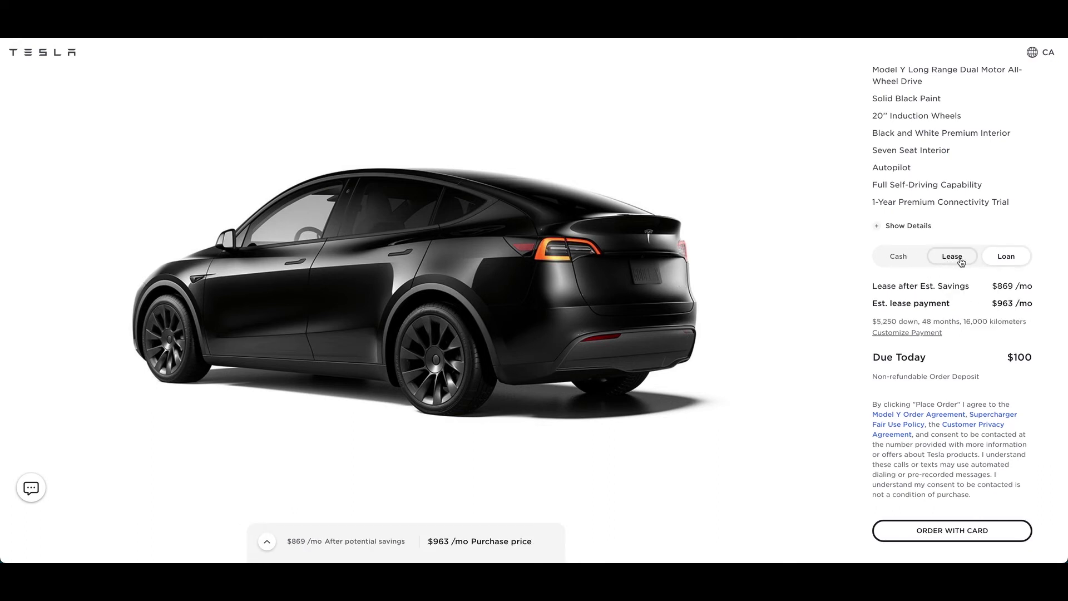
{"action": "left_click", "coordinate": [1008, 261]}
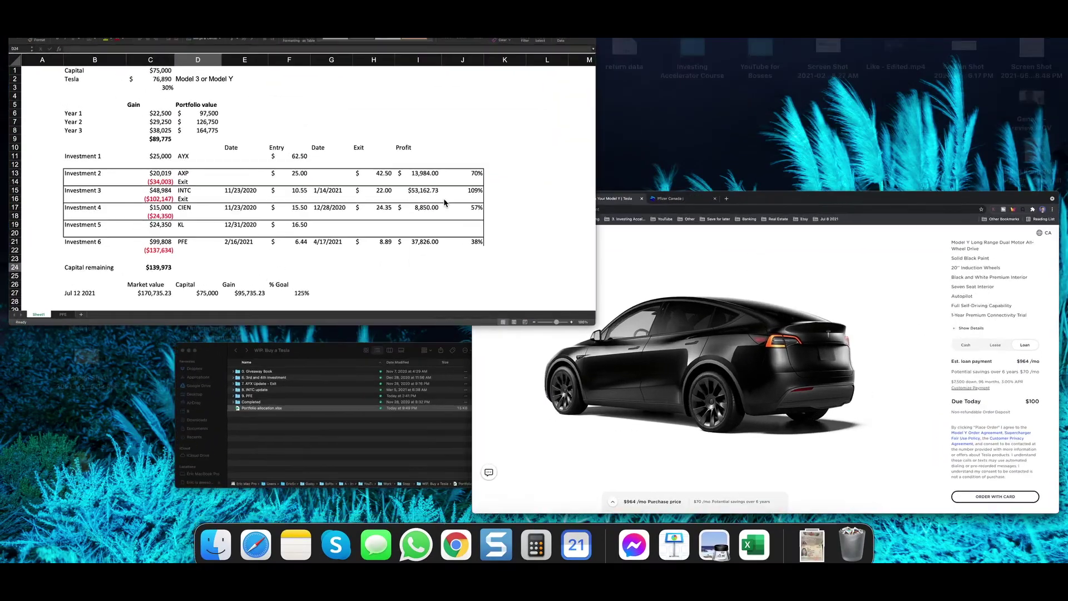
- Switch to the Excel portfolio workbook and review the investment table in B10:J22 and the gain in E27
{"action": "left_click", "coordinate": [498, 473]}
{"action": "left_click", "coordinate": [416, 507]}
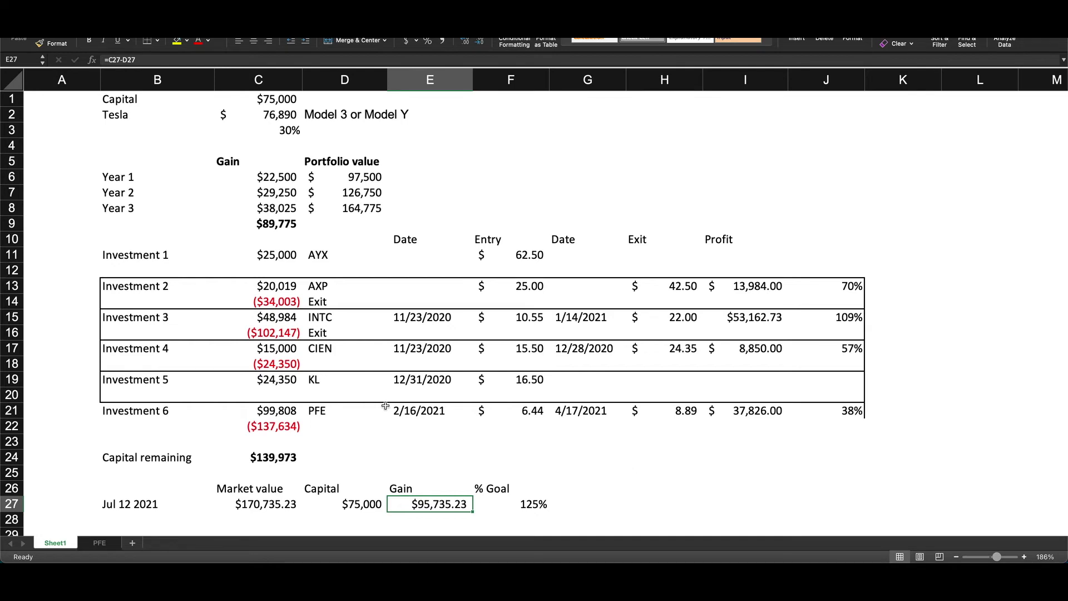
{"action": "left_click_drag", "start_coordinate": [112, 246], "coordinate": [843, 433]}
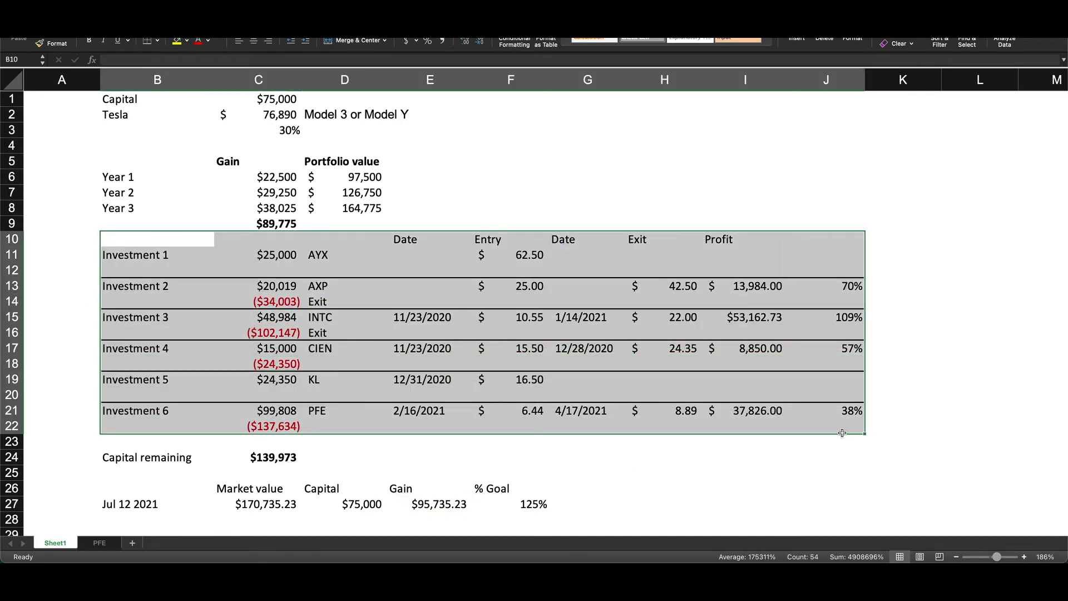
{"action": "left_click", "coordinate": [839, 428]}
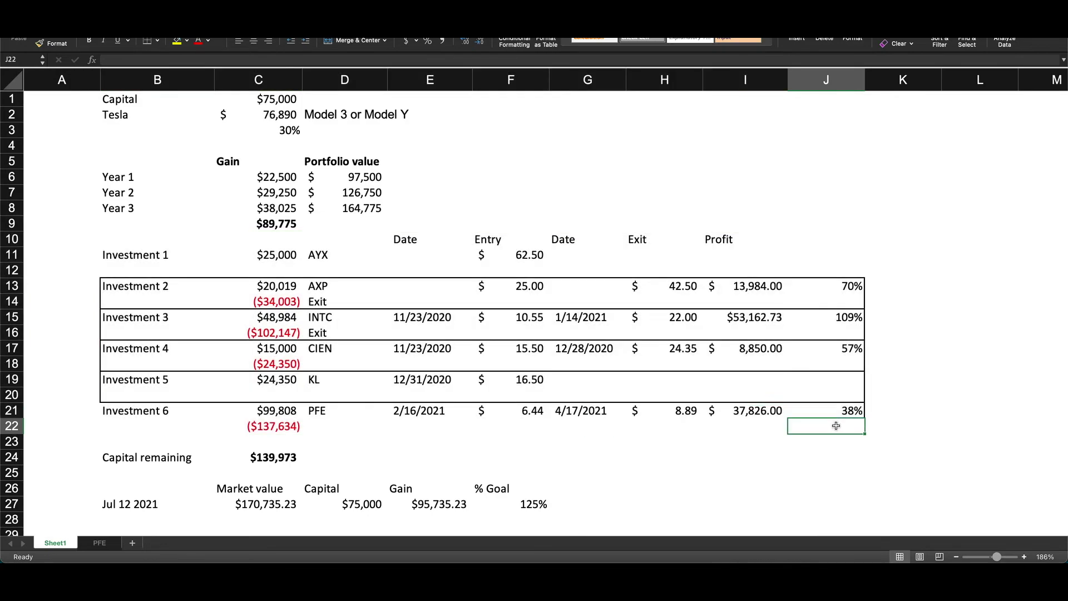
{"action": "left_click", "coordinate": [438, 512]}
{"action": "left_click", "coordinate": [438, 506]}
{"action": "left_click", "coordinate": [591, 424]}
{"action": "left_click", "coordinate": [598, 462]}
- Switch back to the Tesla order page and highlight the loan's down payment, term and APR line for review, clearing the selection
{"action": "key", "text": "ctrl+Up"}
{"action": "left_click", "coordinate": [267, 148]}
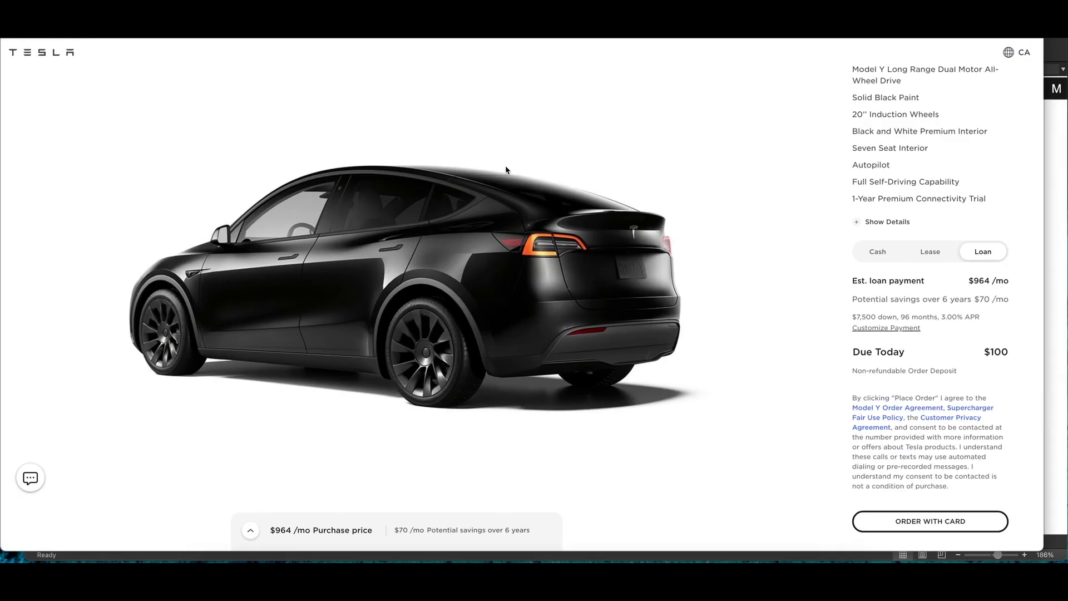
{"action": "left_click_drag", "start_coordinate": [921, 323], "coordinate": [963, 323]}
{"action": "left_click", "coordinate": [940, 303]}
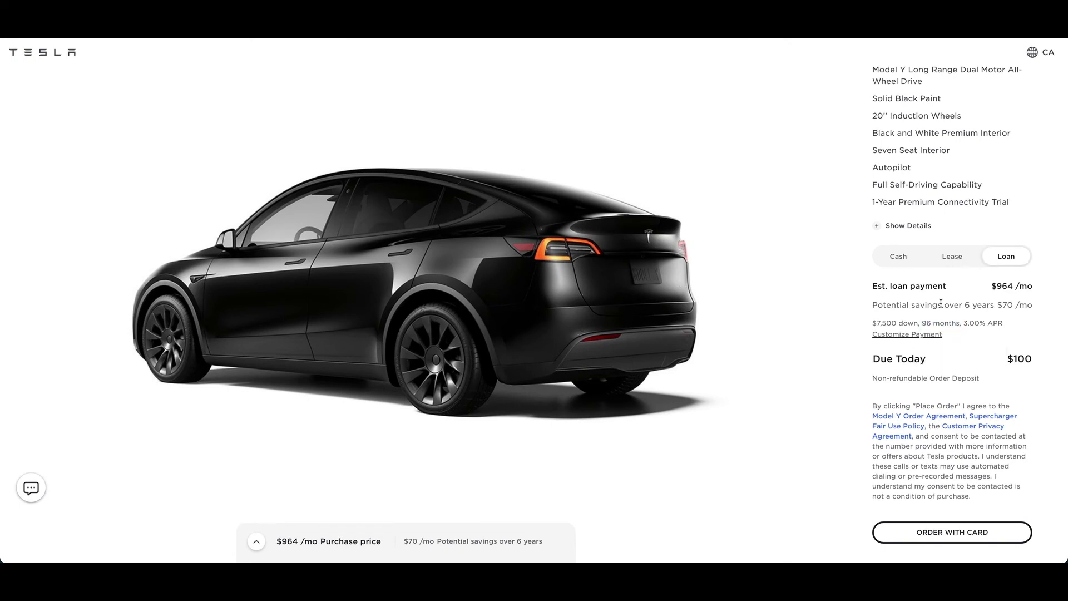
{"action": "left_click_drag", "start_coordinate": [873, 324], "coordinate": [943, 321]}
{"action": "left_click", "coordinate": [944, 321]}
{"action": "left_click_drag", "start_coordinate": [1002, 322], "coordinate": [871, 321]}
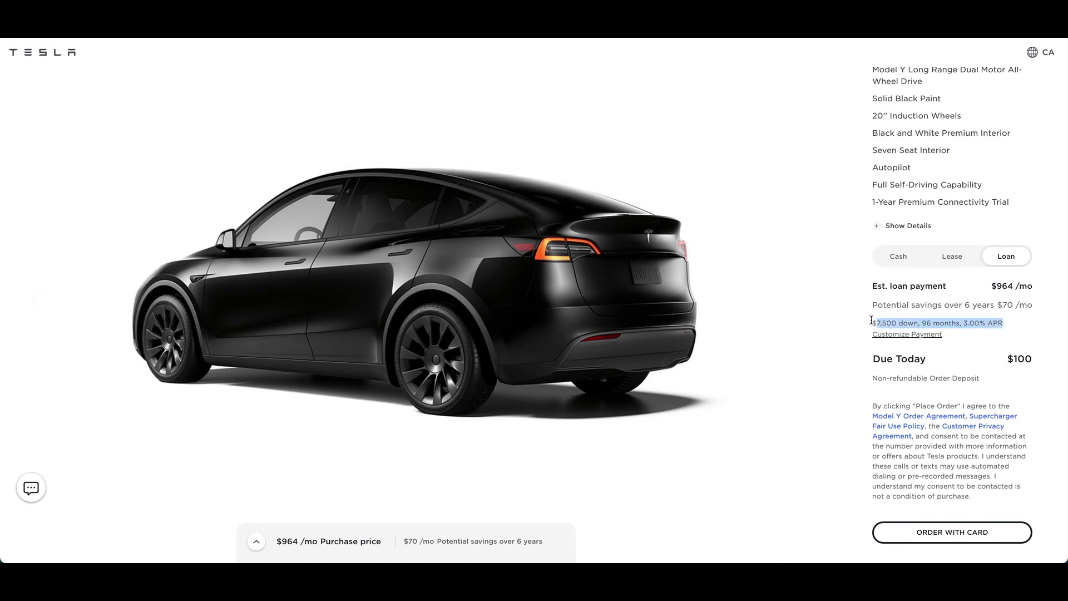
{"action": "left_click", "coordinate": [872, 322]}
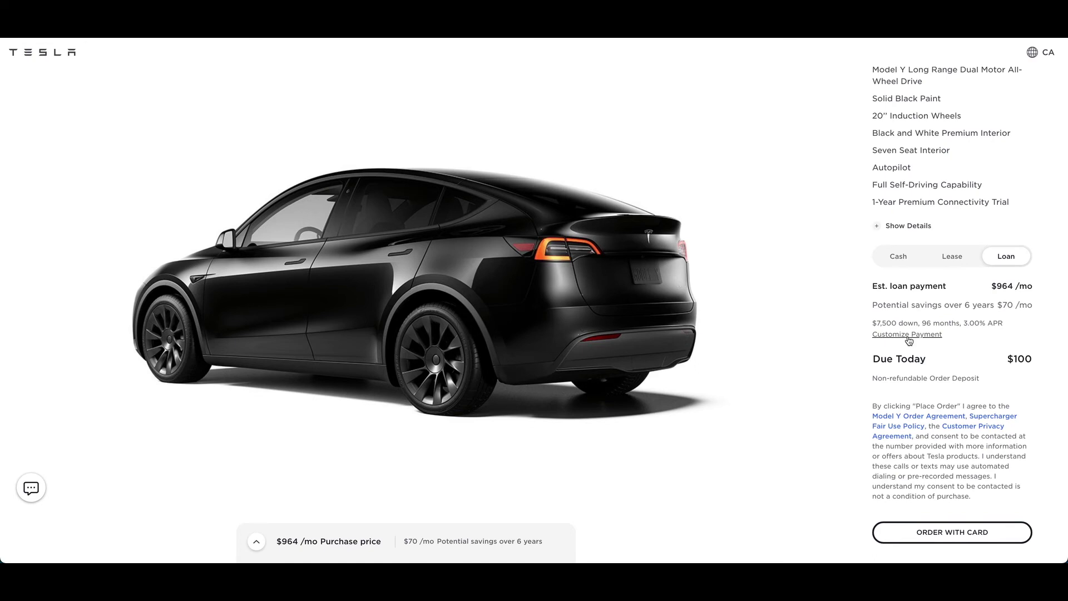
- Open the loan's payment customization, review the finance options and set the term to 84 months
{"action": "left_click", "coordinate": [908, 335]}
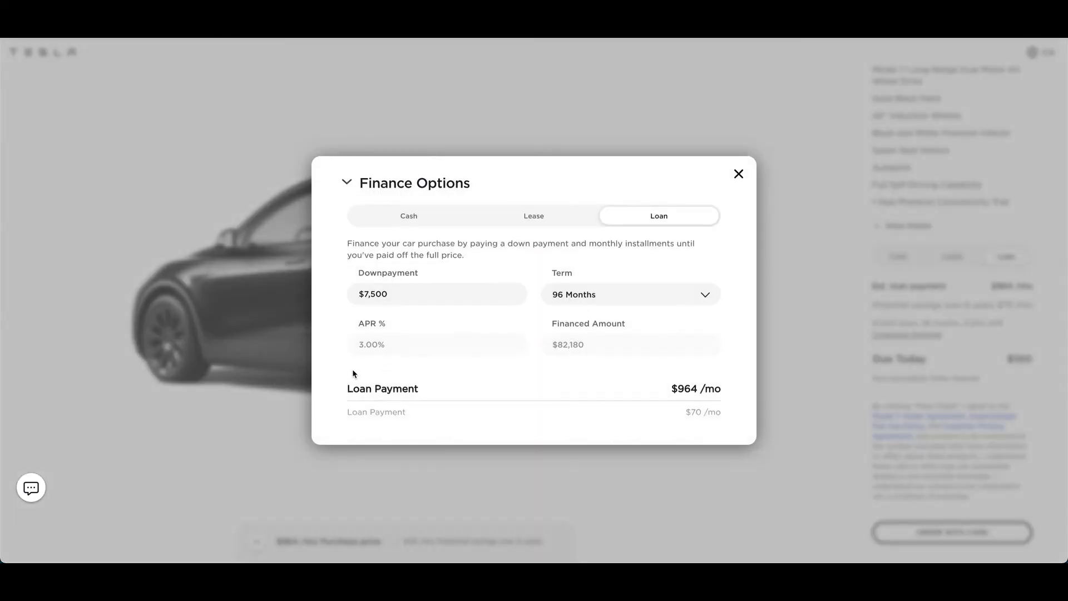
{"action": "triple_click", "coordinate": [378, 328]}
{"action": "left_click", "coordinate": [657, 321]}
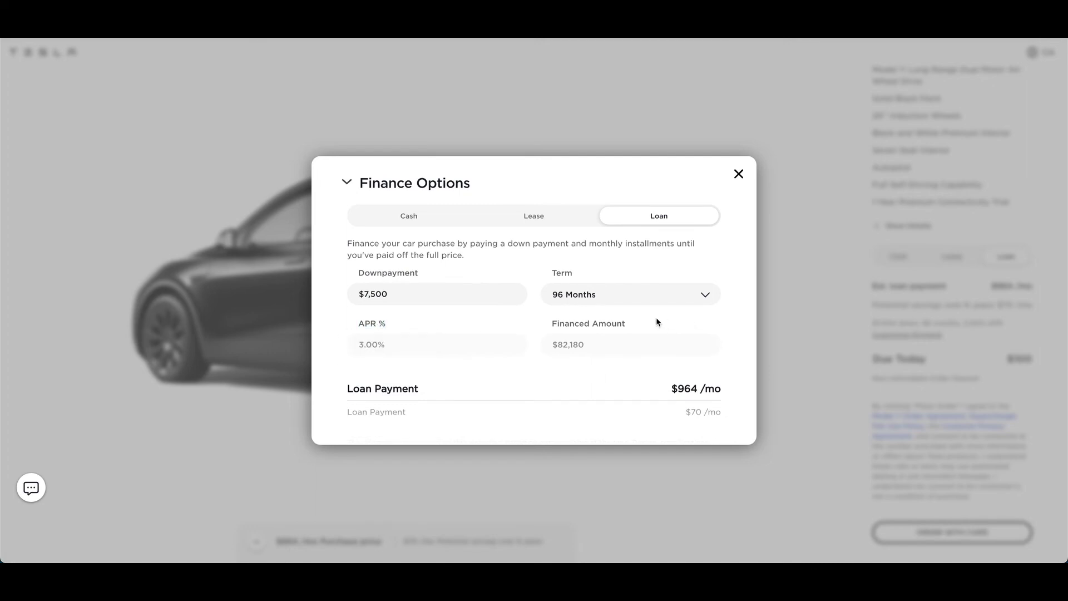
{"action": "left_click", "coordinate": [642, 292]}
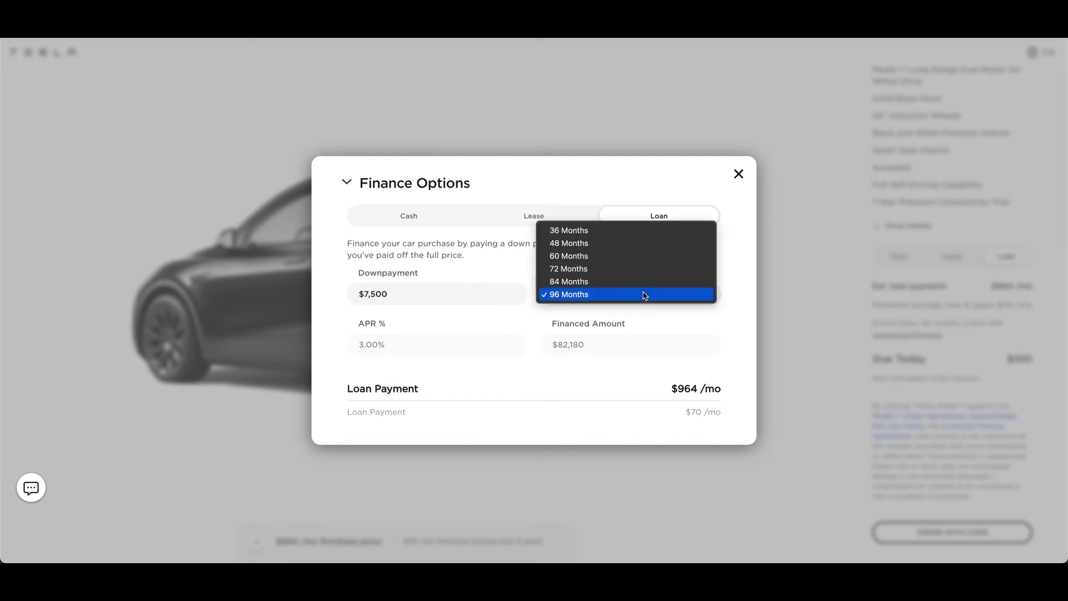
{"action": "left_click", "coordinate": [642, 292]}
{"action": "left_click", "coordinate": [642, 290]}
{"action": "left_click", "coordinate": [632, 275]}
- Shorten the loan term to 60 months to compare its monthly payment
{"action": "left_click", "coordinate": [633, 292]}
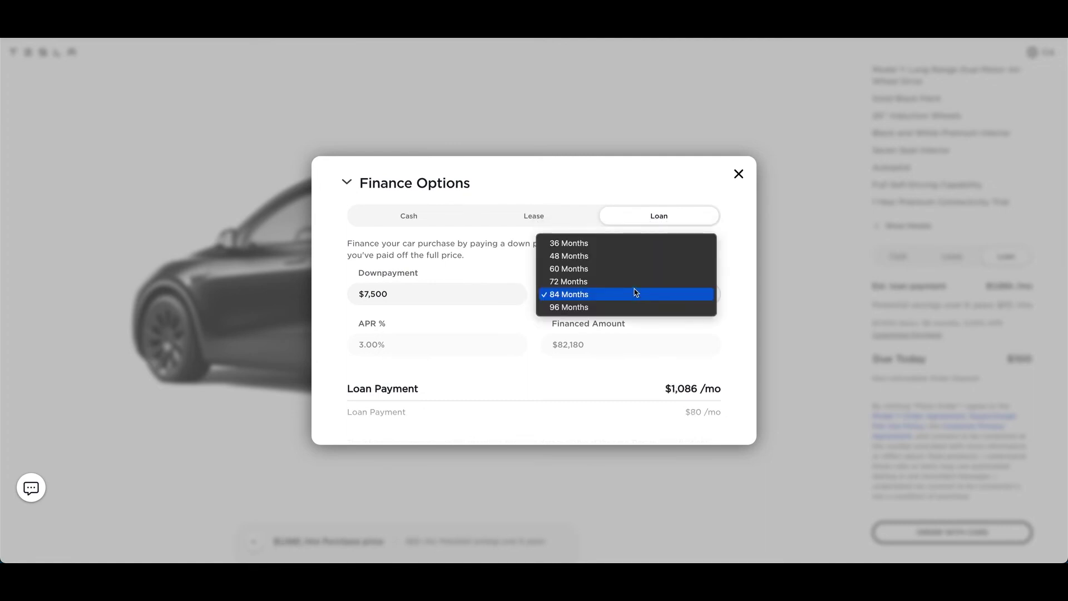
{"action": "left_click", "coordinate": [625, 299]}
{"action": "key", "text": "Up"}
{"action": "key", "text": "Up"}
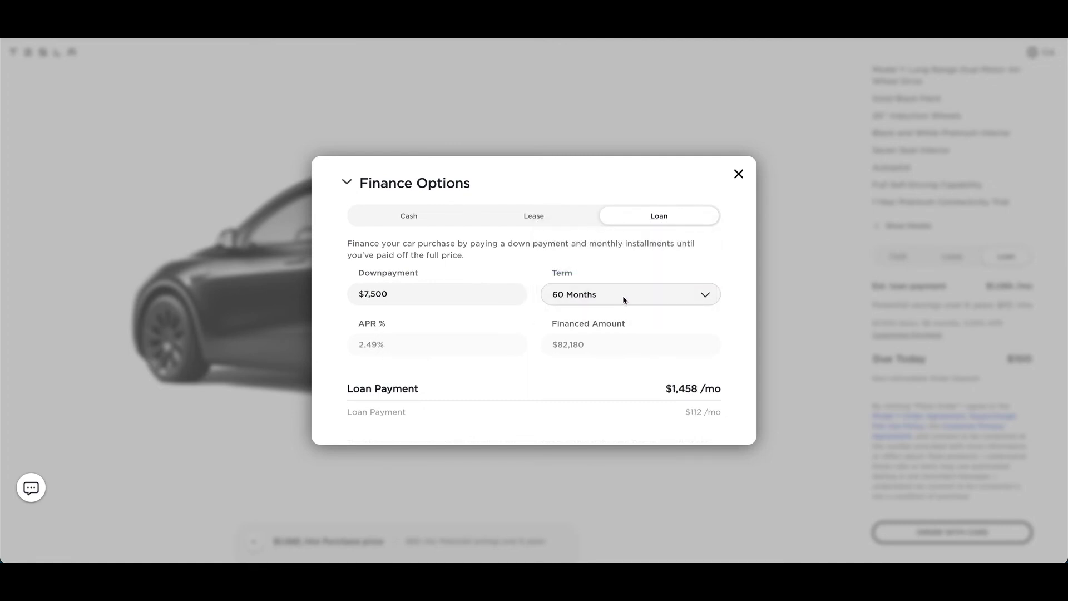
- Set the loan term to 96 months and close the Finance Options dialog
{"action": "left_click", "coordinate": [623, 295]}
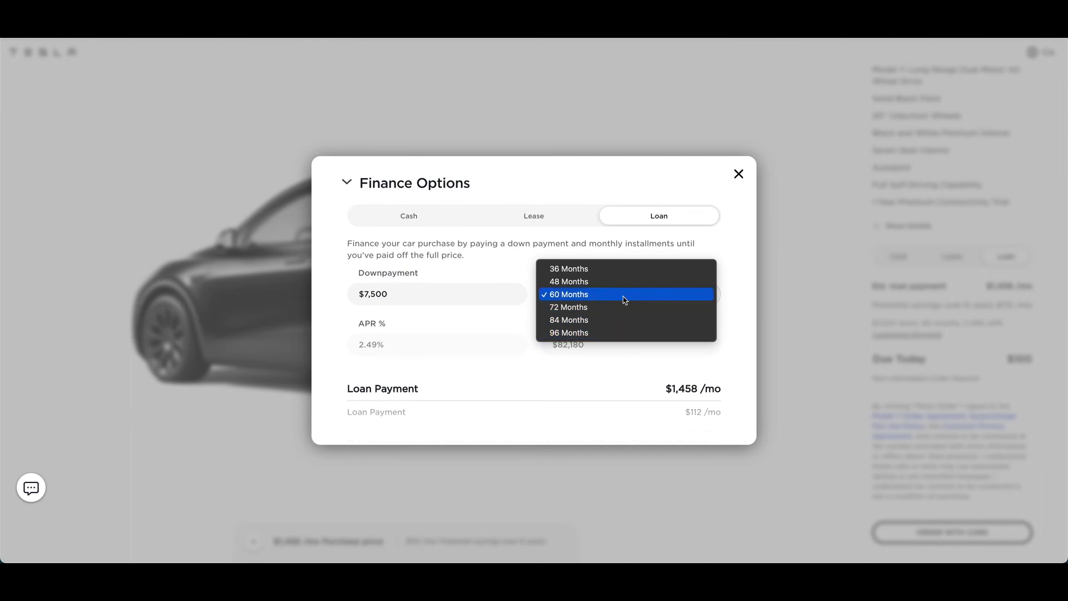
{"action": "left_click", "coordinate": [624, 332]}
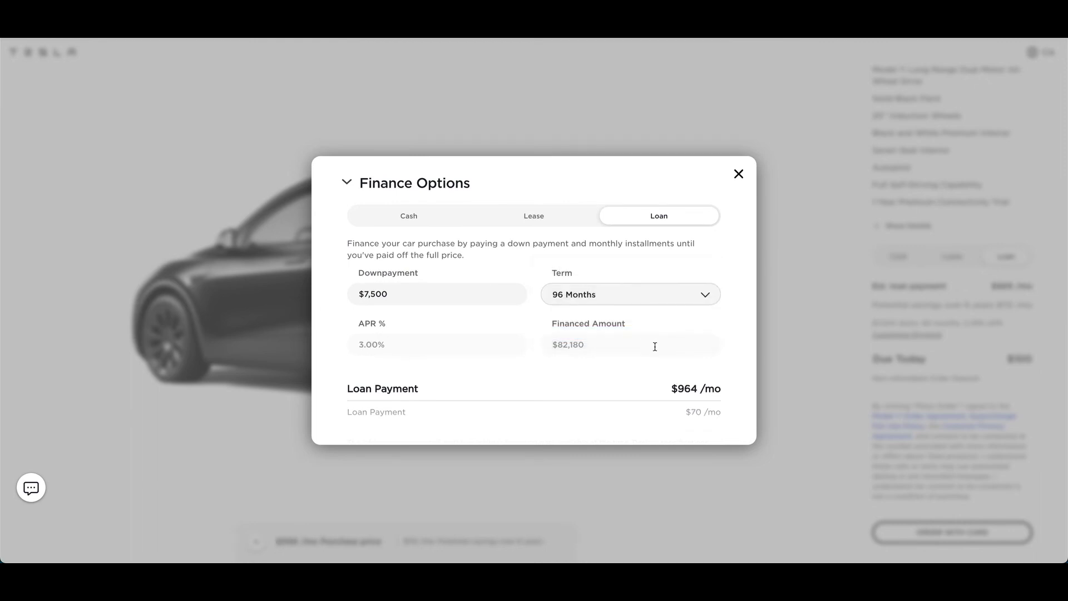
{"action": "left_click", "coordinate": [739, 174]}
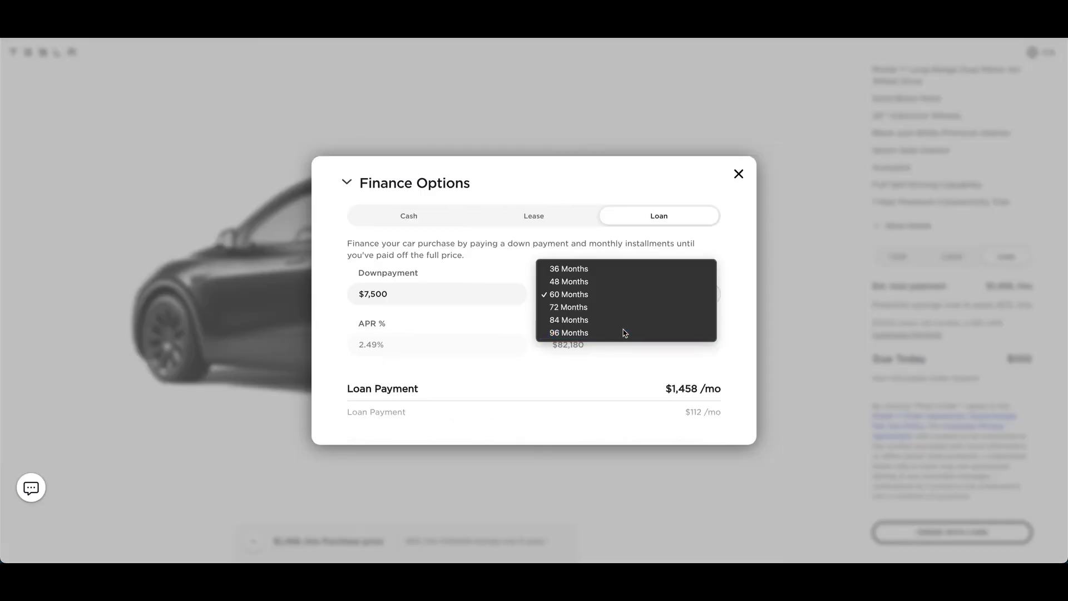
{"action": "left_click", "coordinate": [624, 333]}
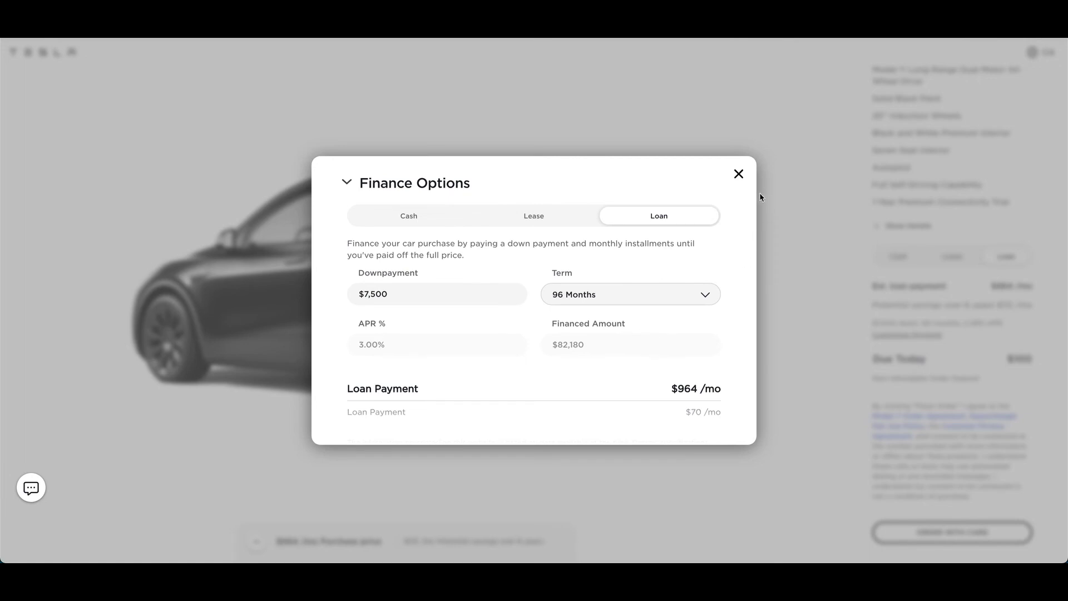
{"action": "left_click", "coordinate": [740, 175]}
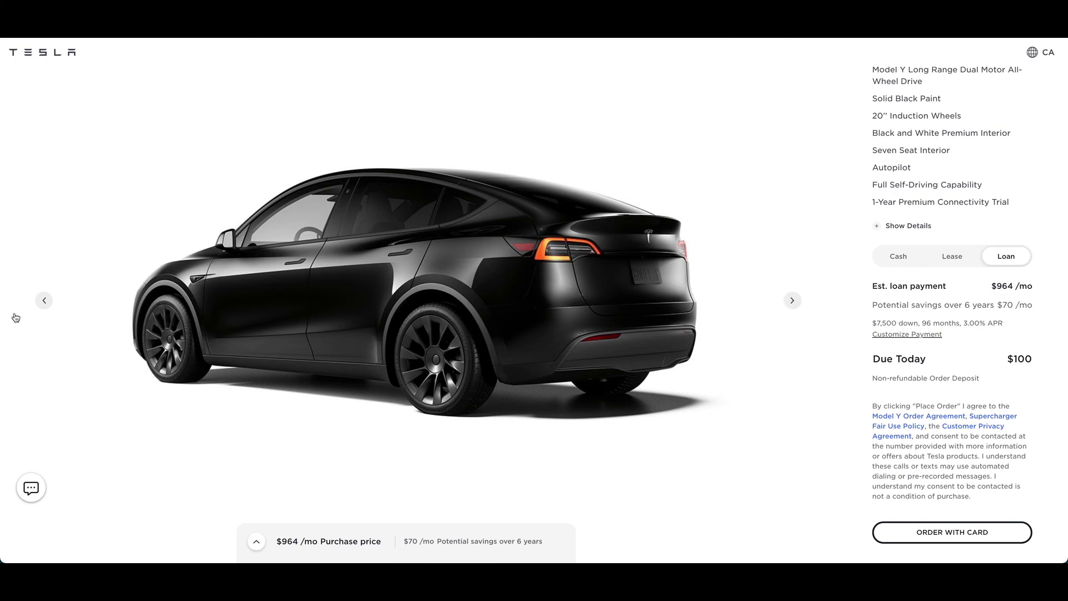
- Turn the Model Y preview to its front three-quarter view and highlight the estimated monthly loan payment for review
{"action": "left_click", "coordinate": [43, 303]}
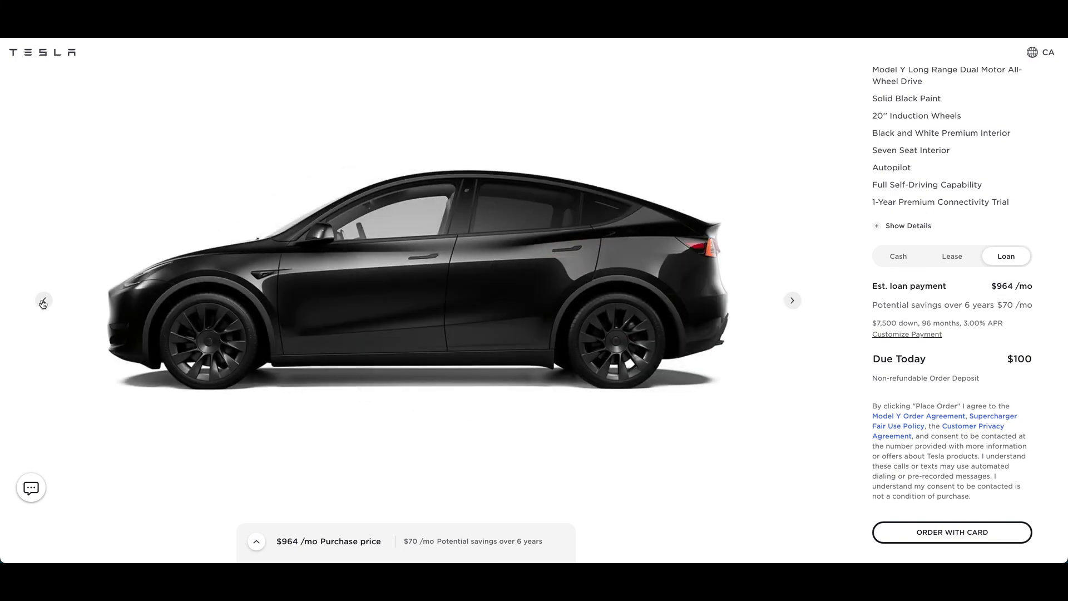
{"action": "left_click", "coordinate": [43, 303]}
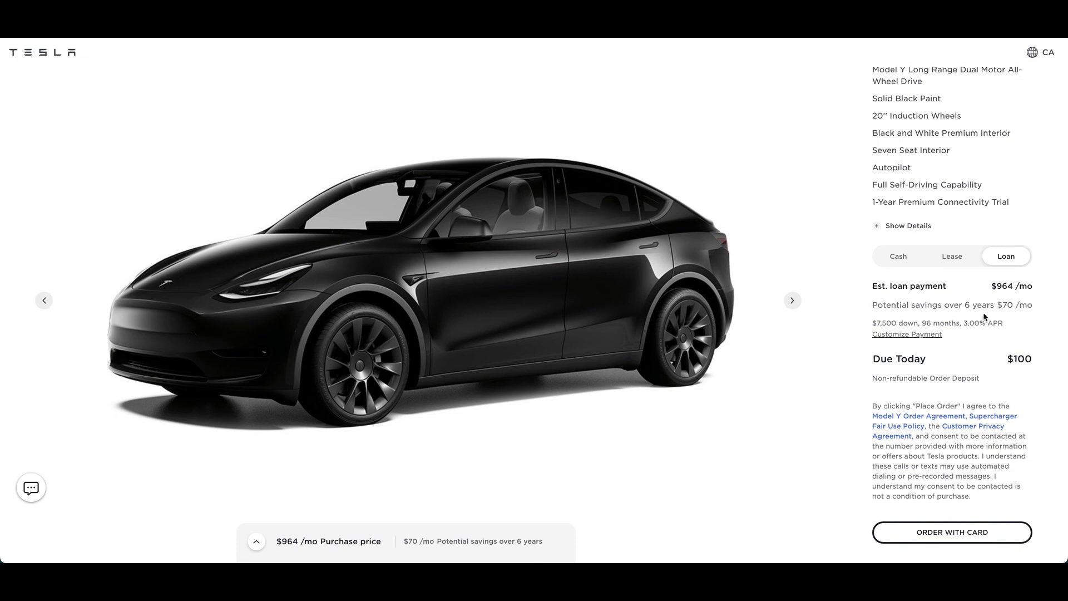
{"action": "triple_click", "coordinate": [1003, 287]}
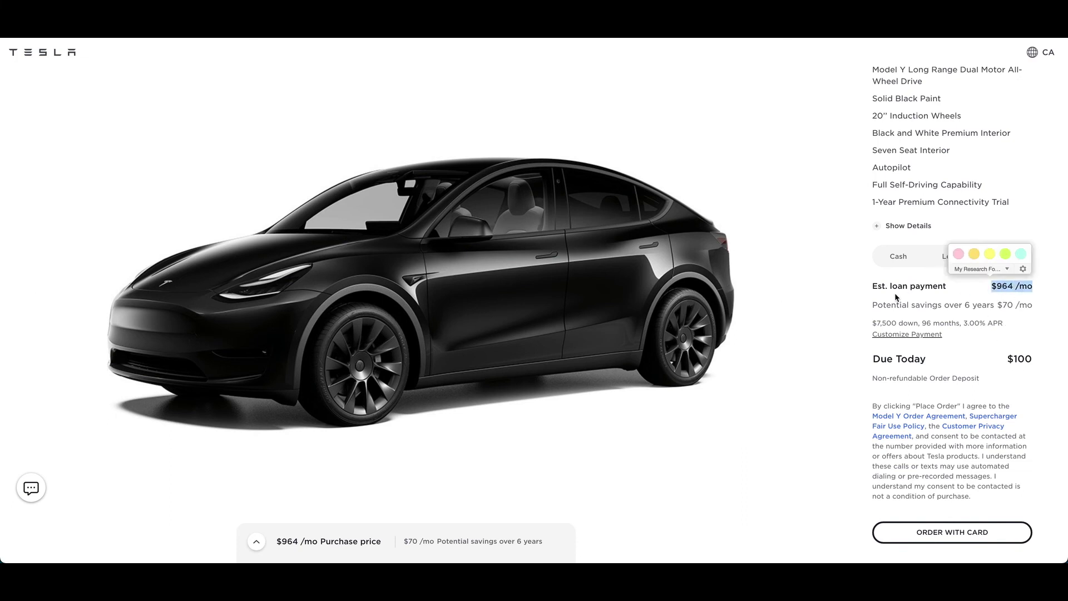